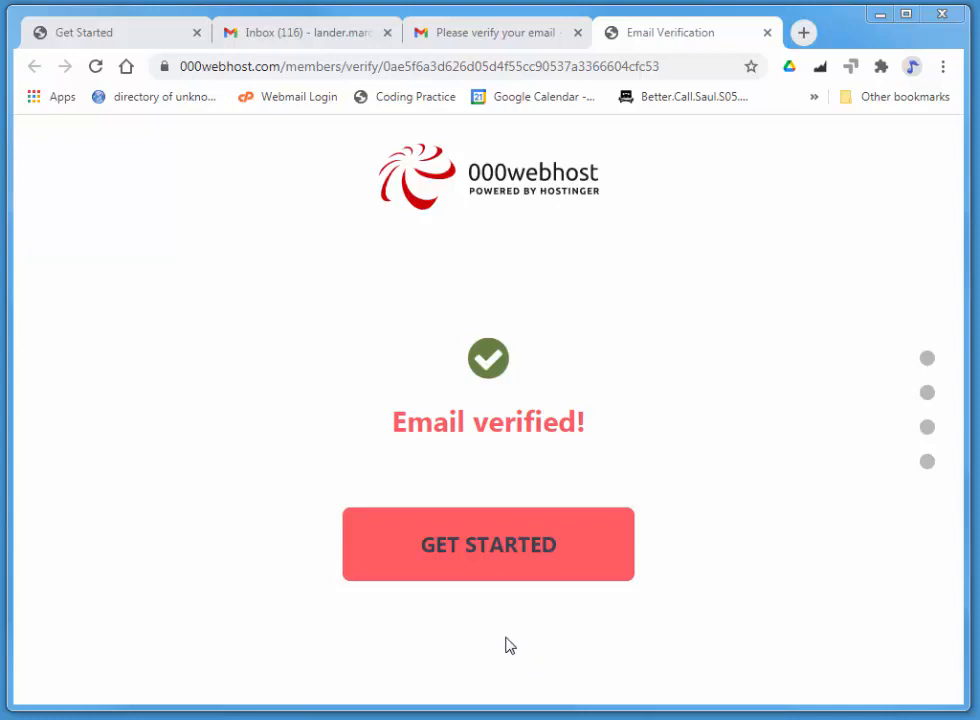
Start the site setup, answering Create Web Design for the purpose and Other for the products, and skip the Chrome recommendation
left_click(503, 548)
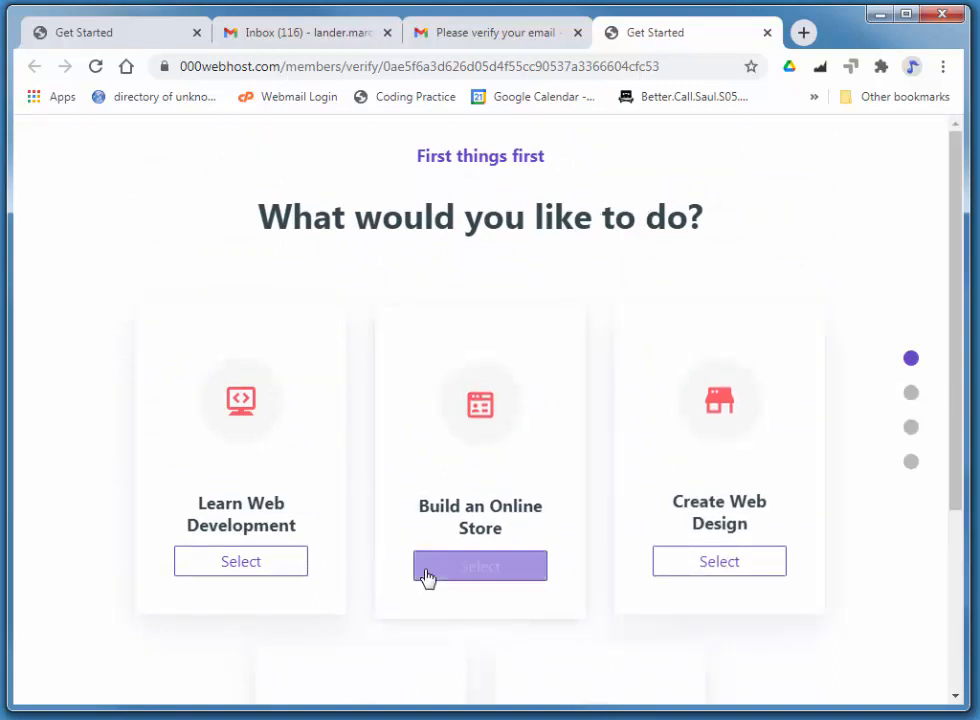
left_click(725, 568)
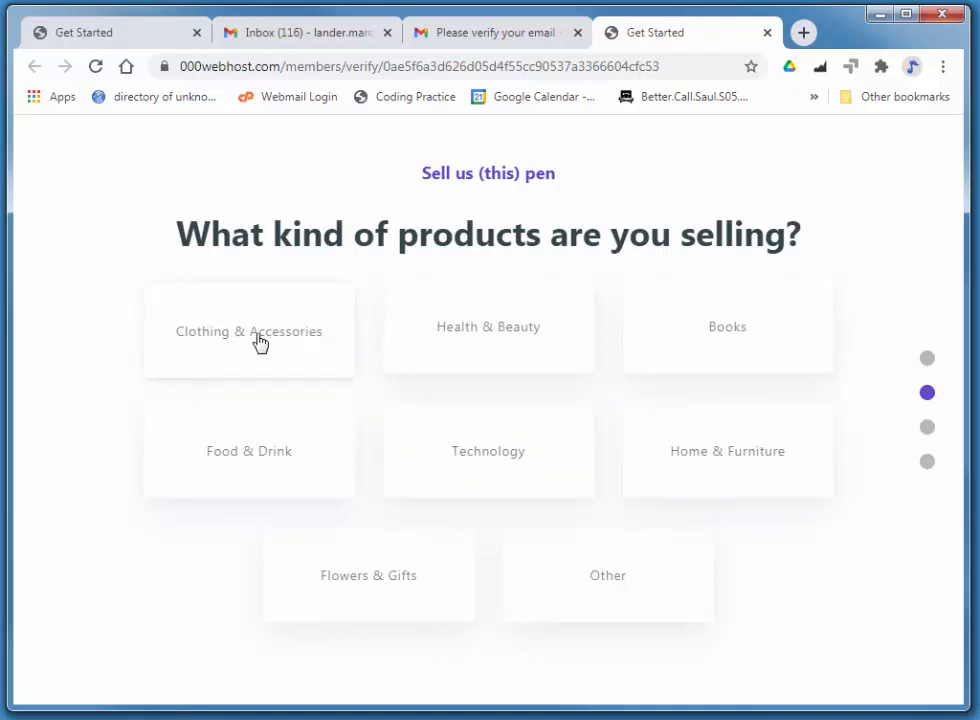
left_click(612, 600)
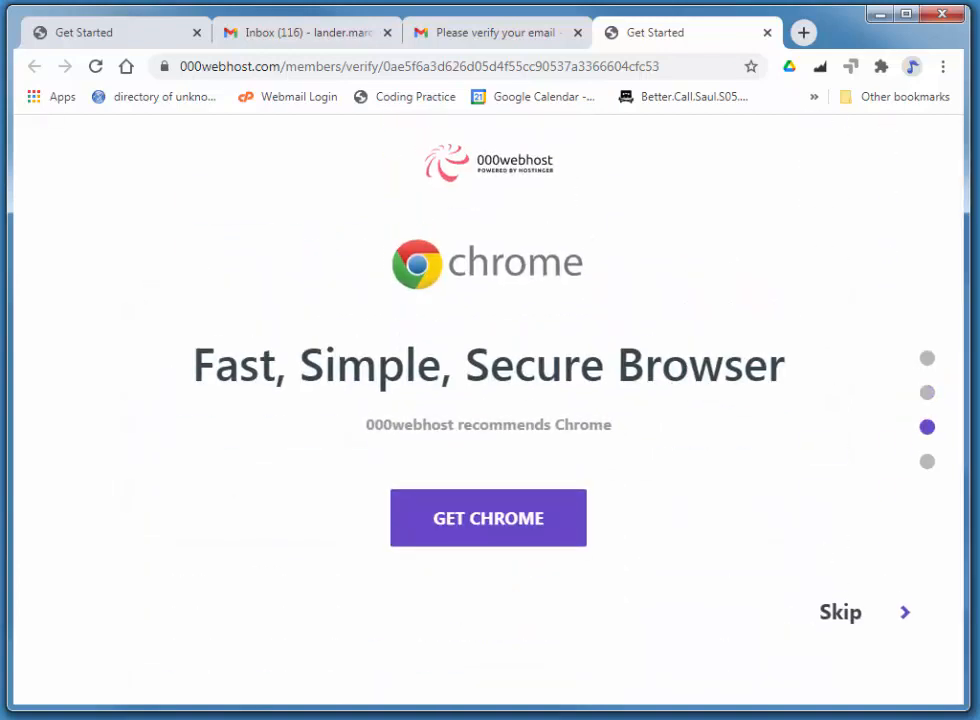
left_click(855, 614)
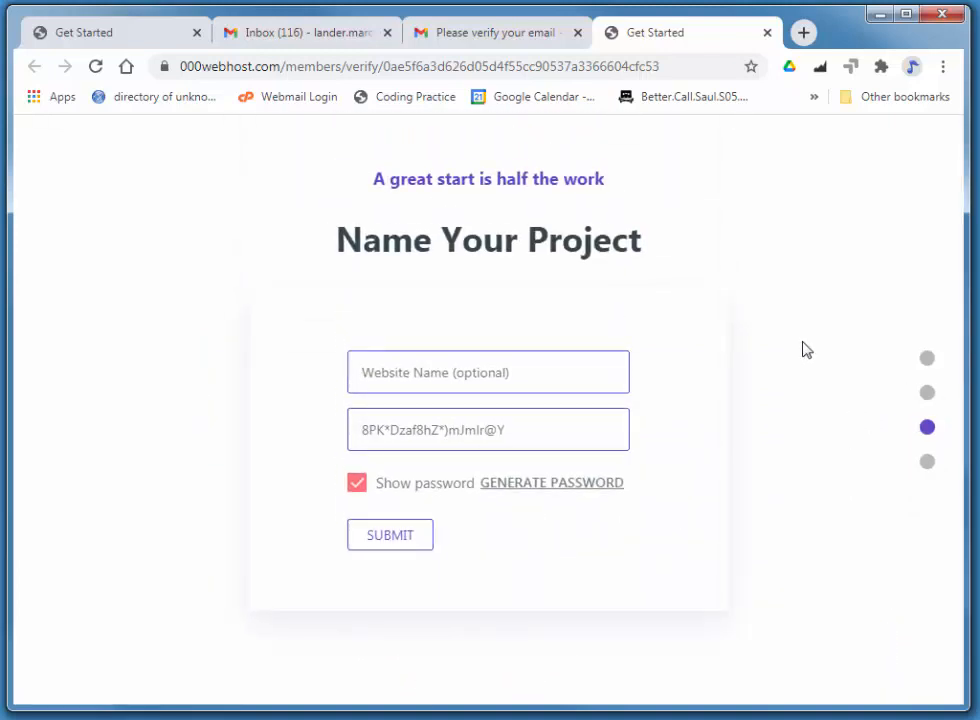
Name the project with the site owner's full name and submit it with the password offered in the password field
left_click(622, 384)
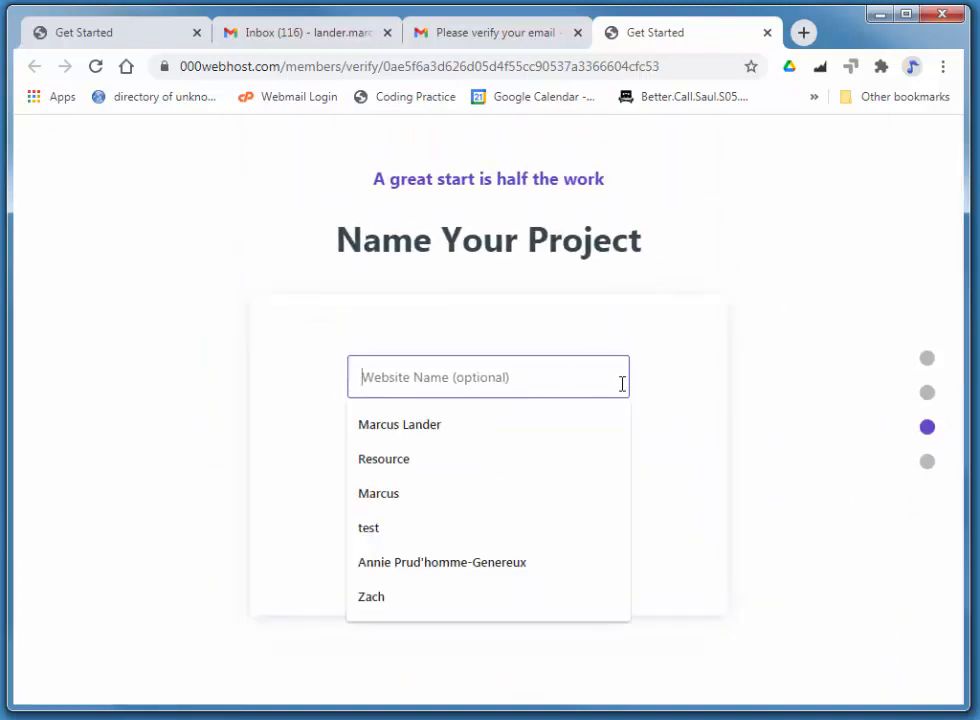
left_click(560, 424)
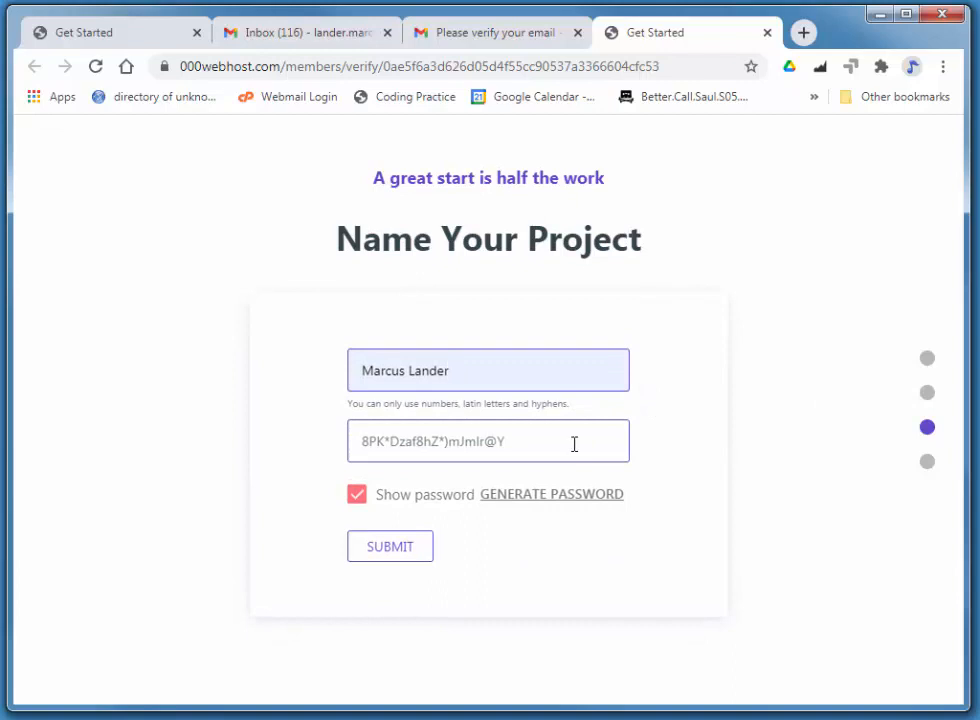
left_click(574, 444)
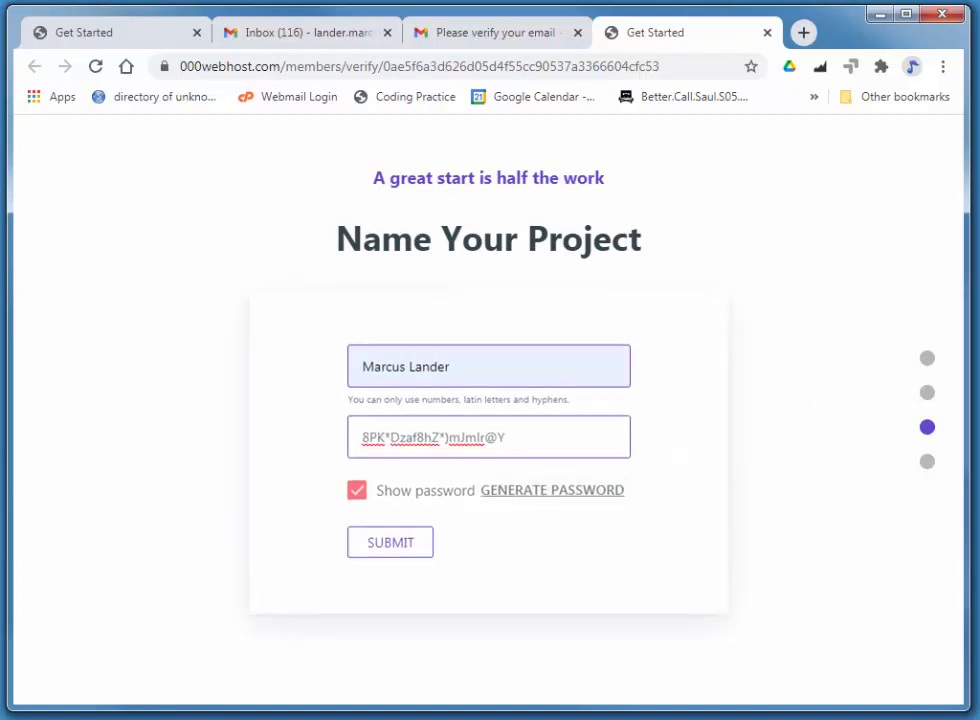
key("Return")
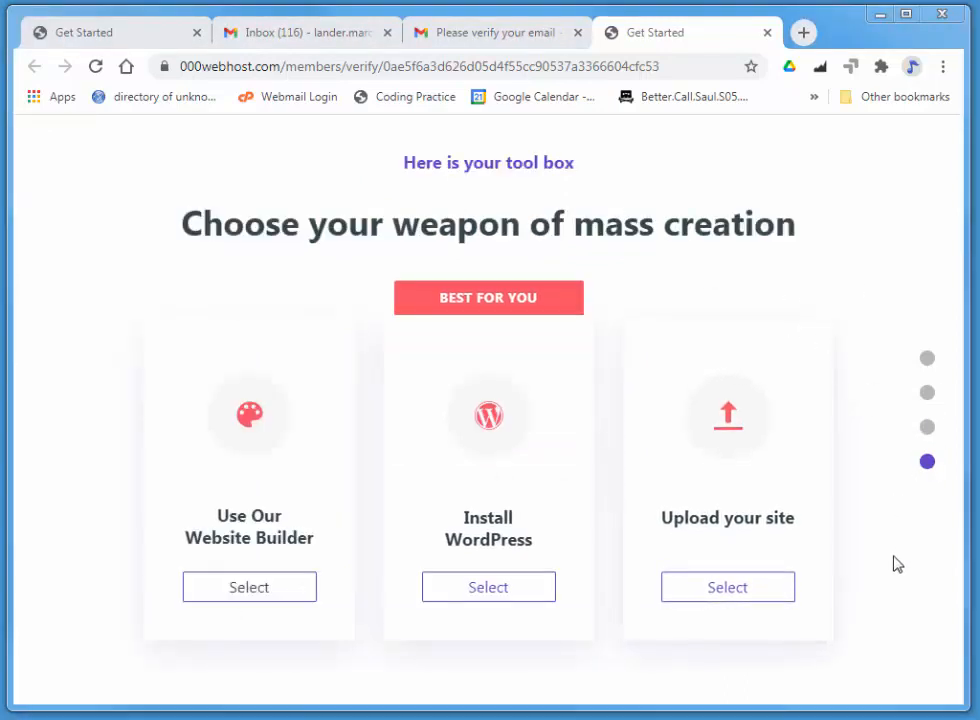
Choose to upload an existing site and open the public_html folder in the file manager
left_click(728, 592)
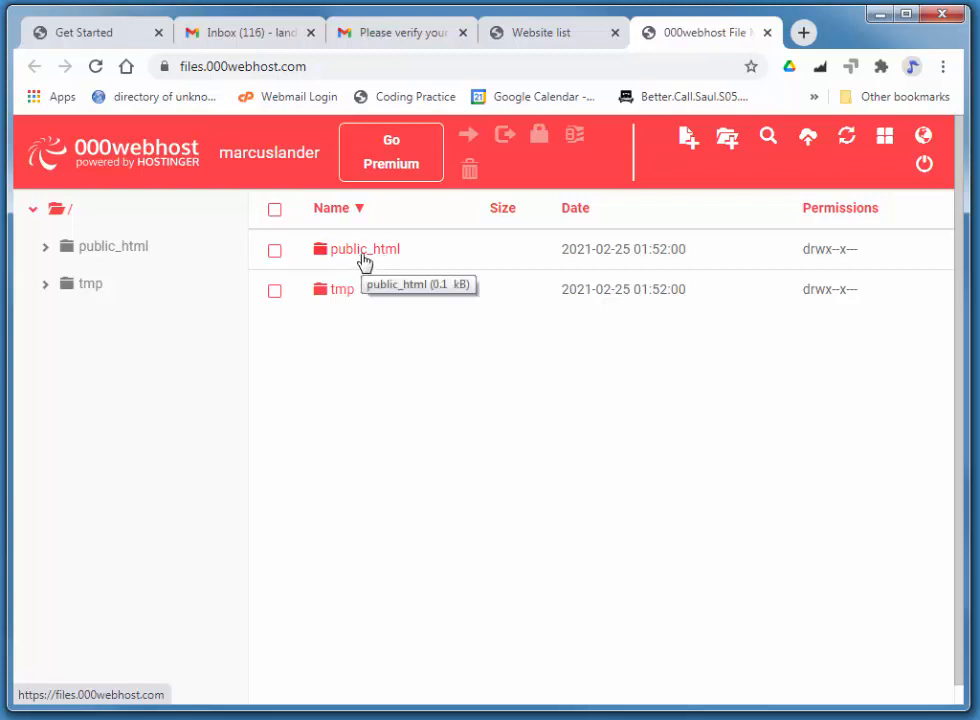
left_click(108, 248)
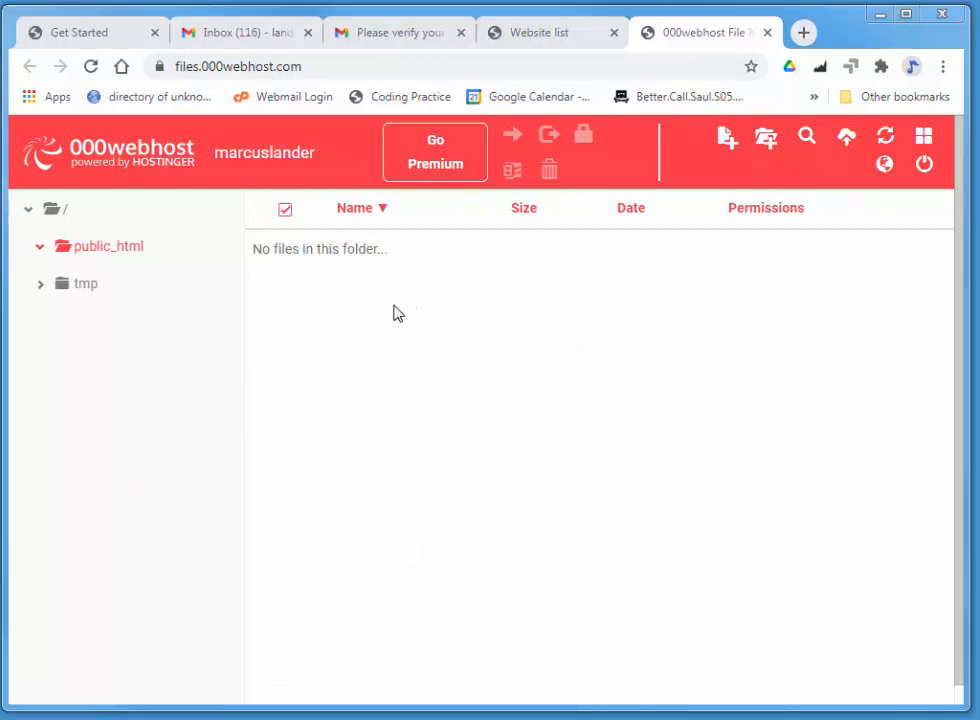
Narrow the browser window and place the local project_resume folder window beside it
left_click_drag(8, 411, 486, 428)
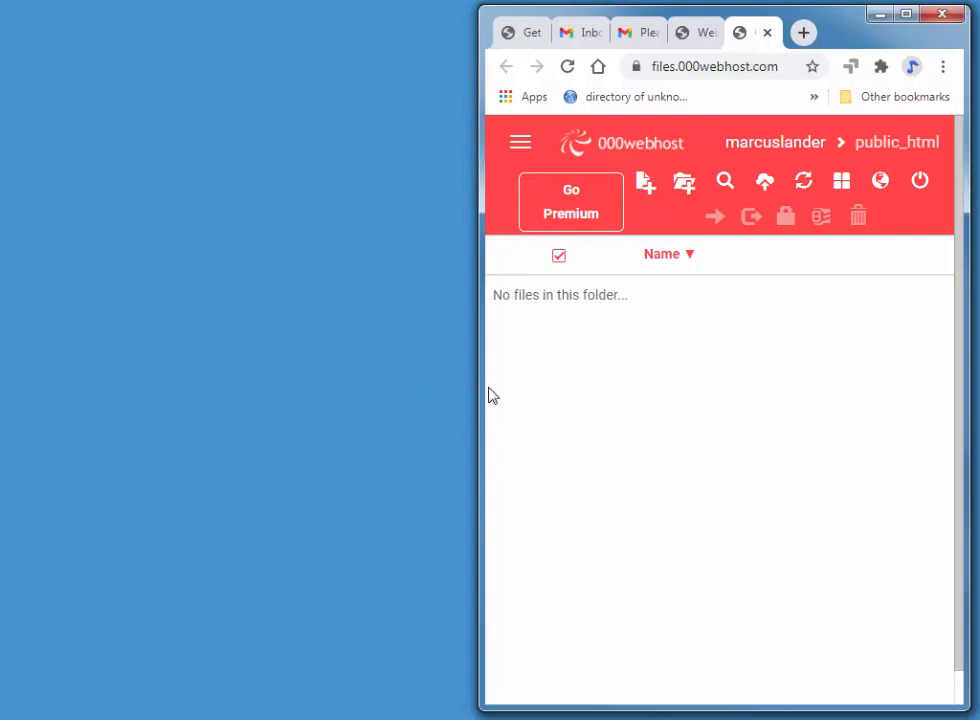
left_click_drag(485, 389, 470, 390)
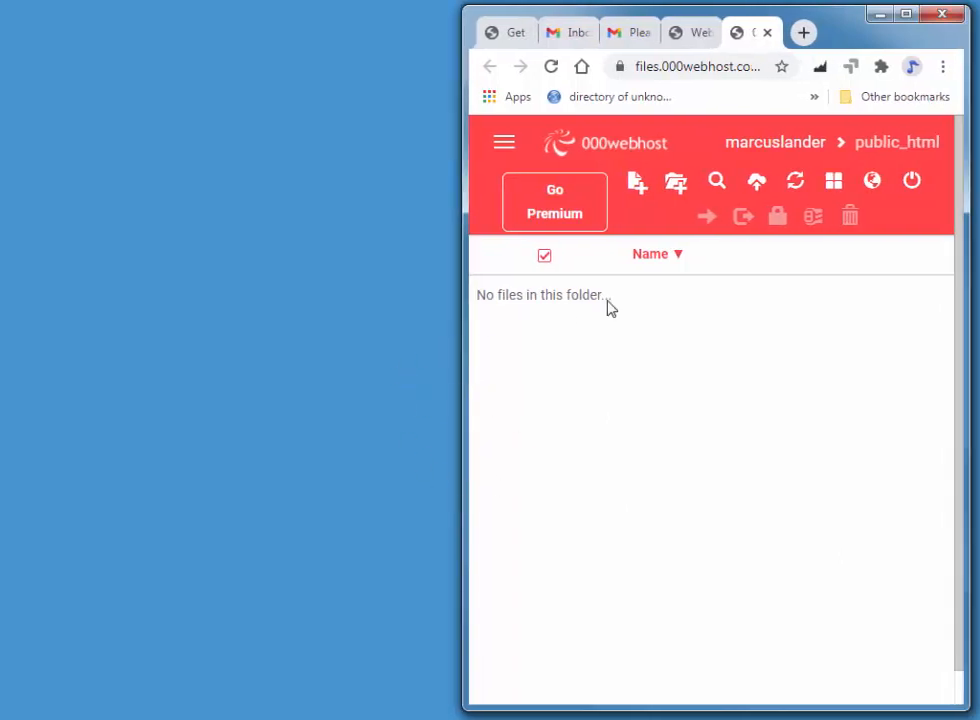
left_click(759, 184)
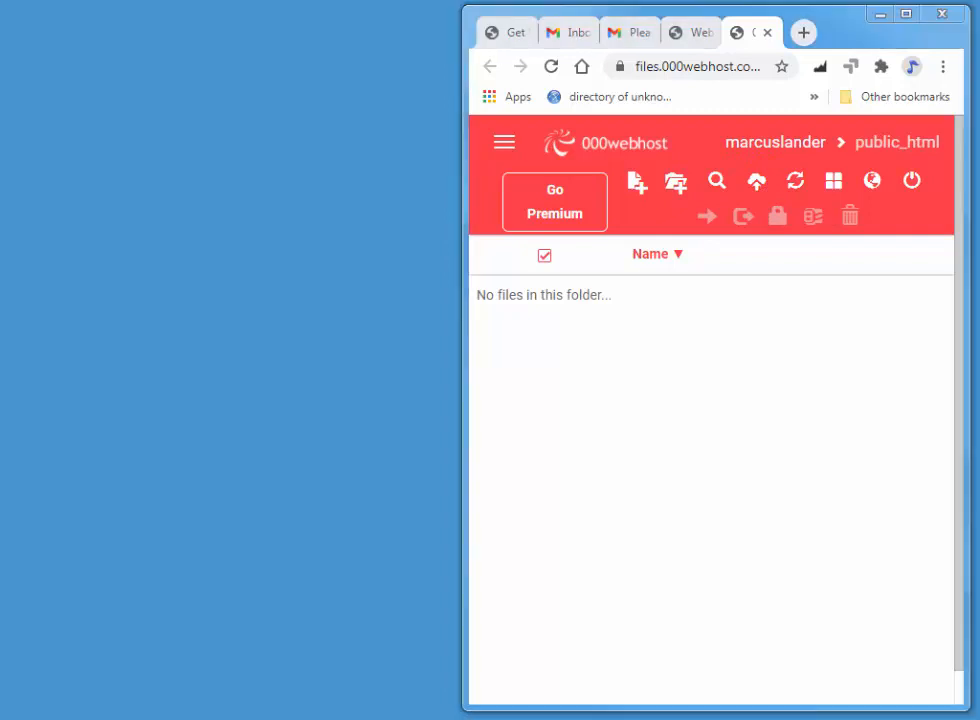
left_click_drag(0, 120, 205, 48)
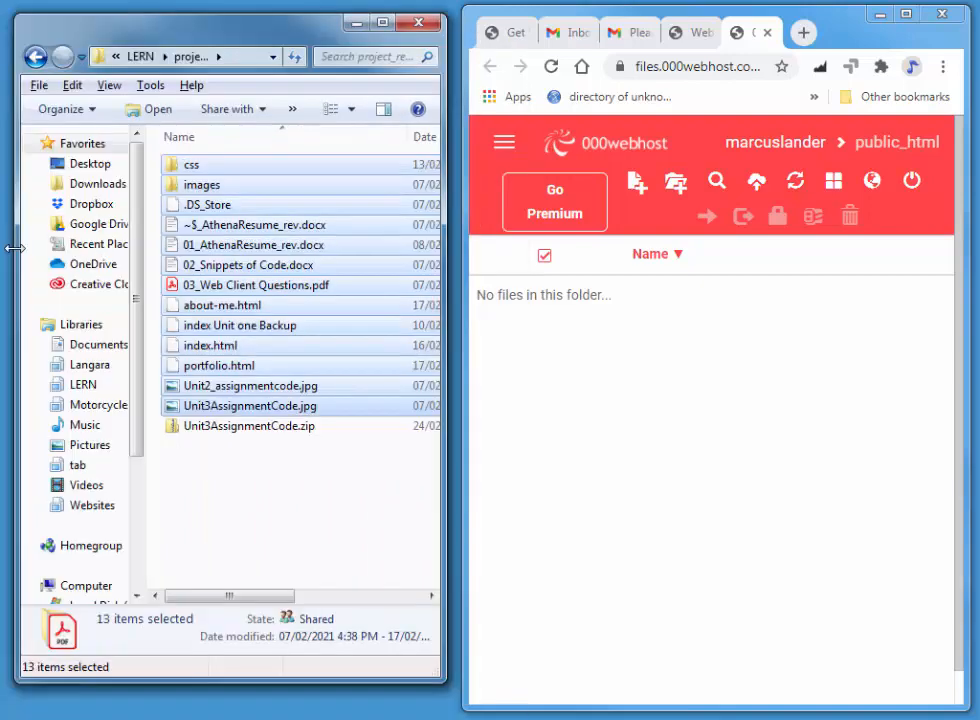
mouse_move(11, 247)
left_mouse_down()
mouse_move(28, 250)
mouse_move(8, 251)
left_mouse_up()
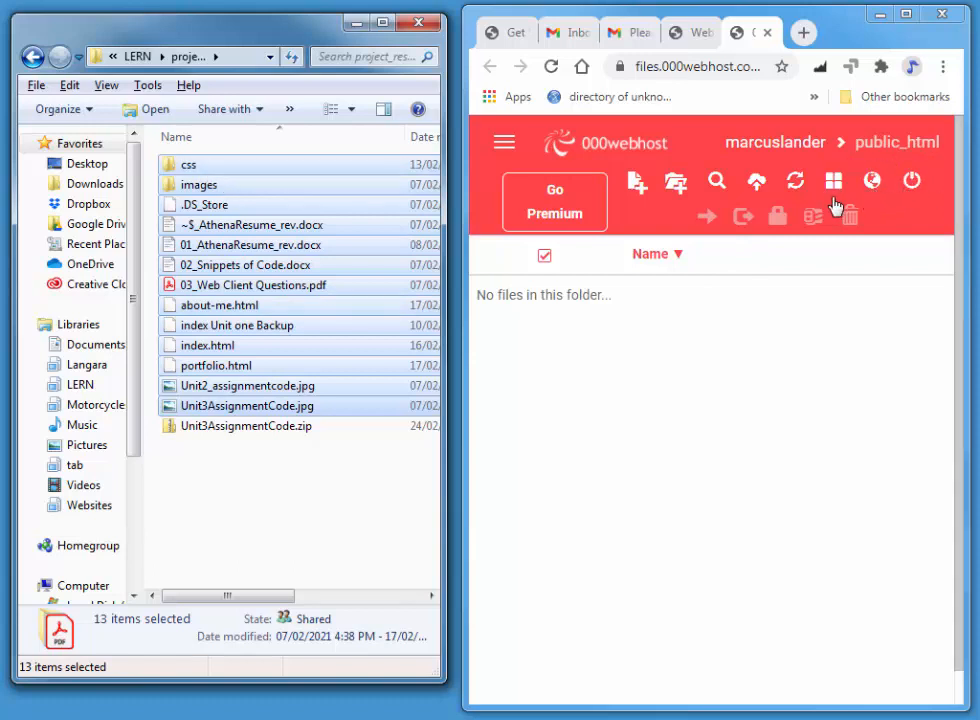
Create two new folders named css and images inside public_html
left_click(673, 183)
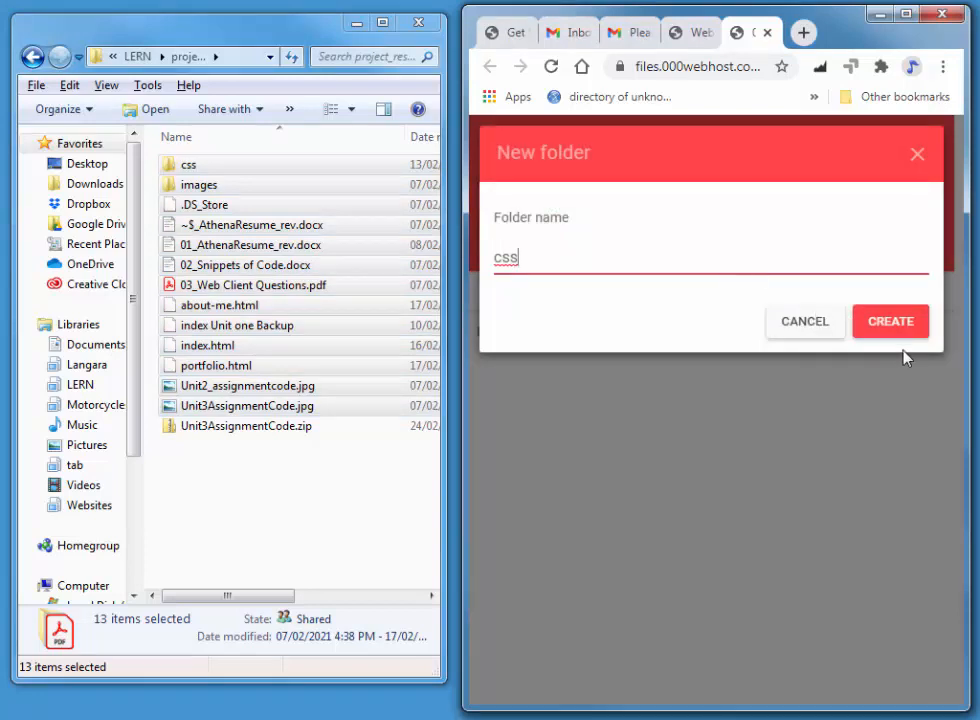
left_click(886, 322)
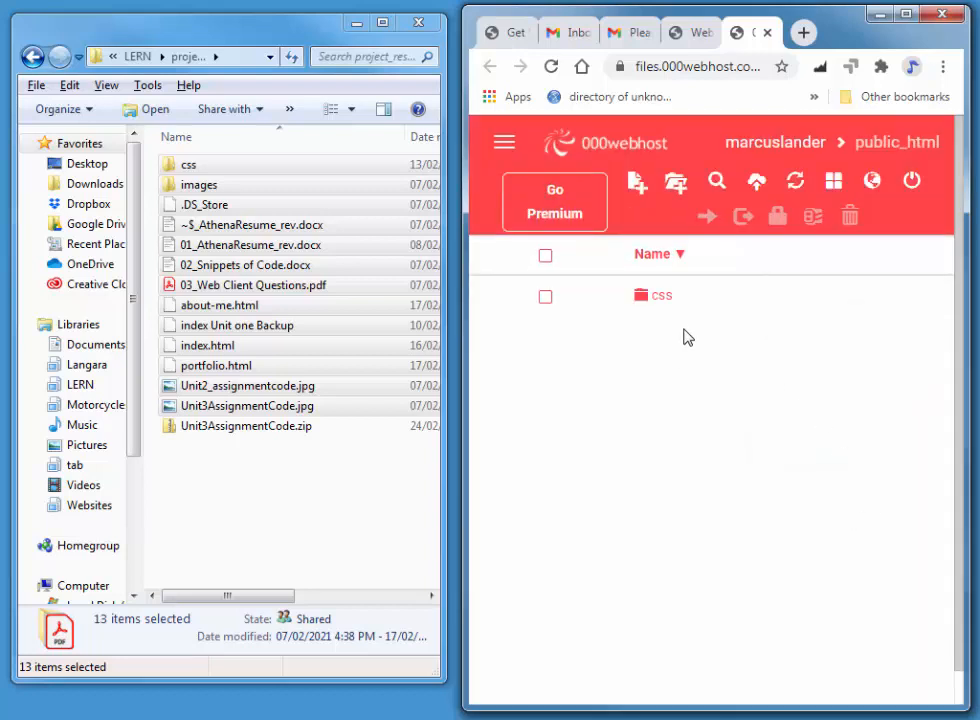
left_click(676, 182)
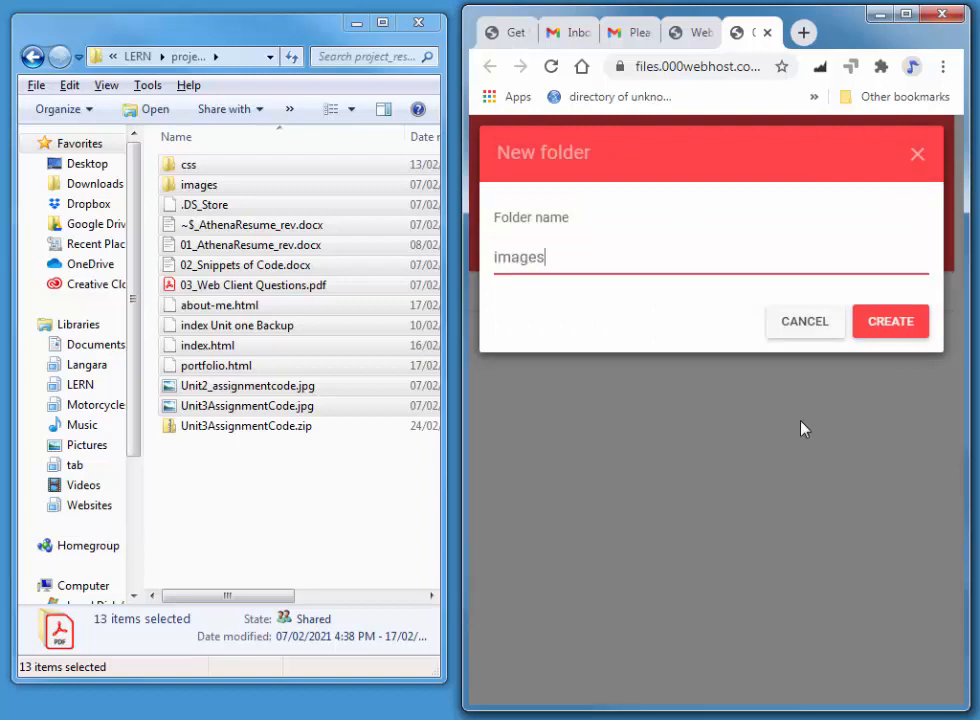
left_click(868, 330)
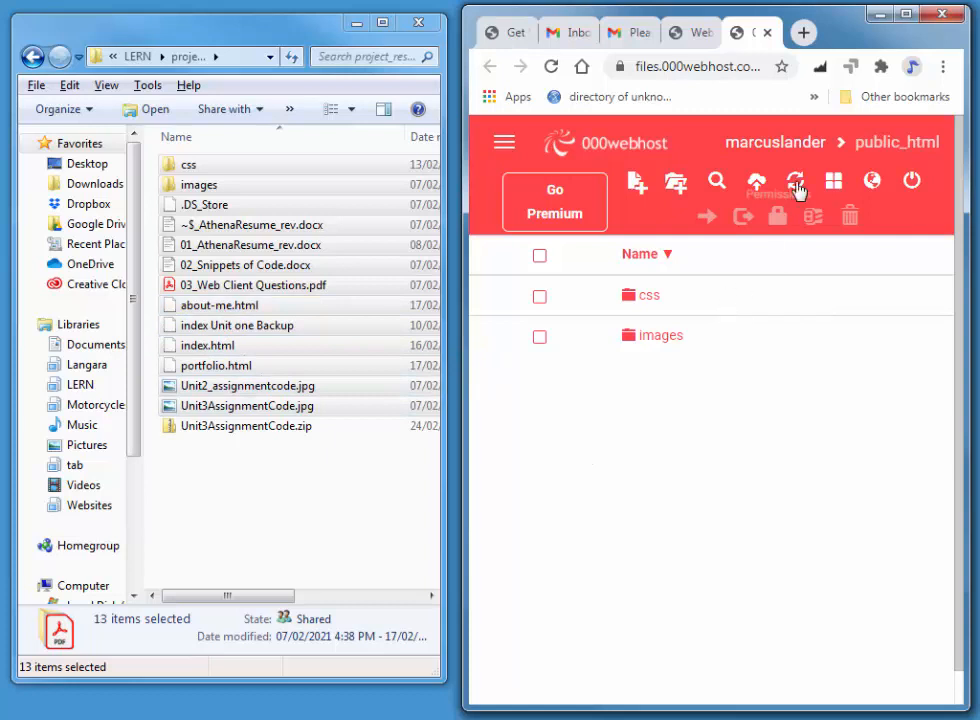
Upload about-me.html, index.html and portfolio.html from the local project_resume folder to public_html
left_click(755, 182)
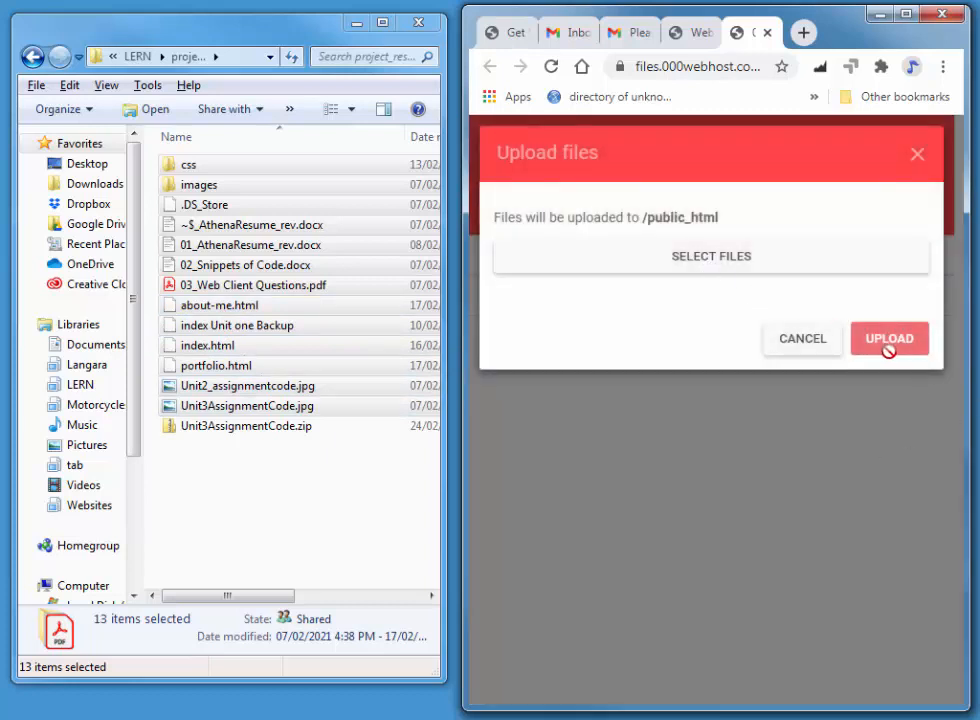
left_click(740, 263)
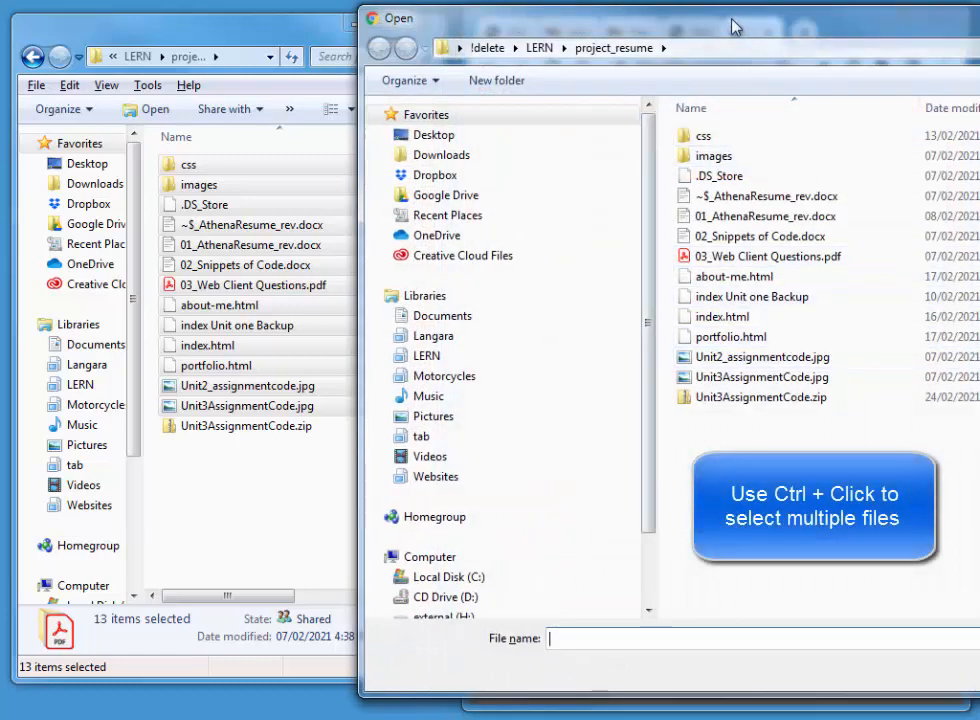
left_click_drag(718, 27, 537, 55)
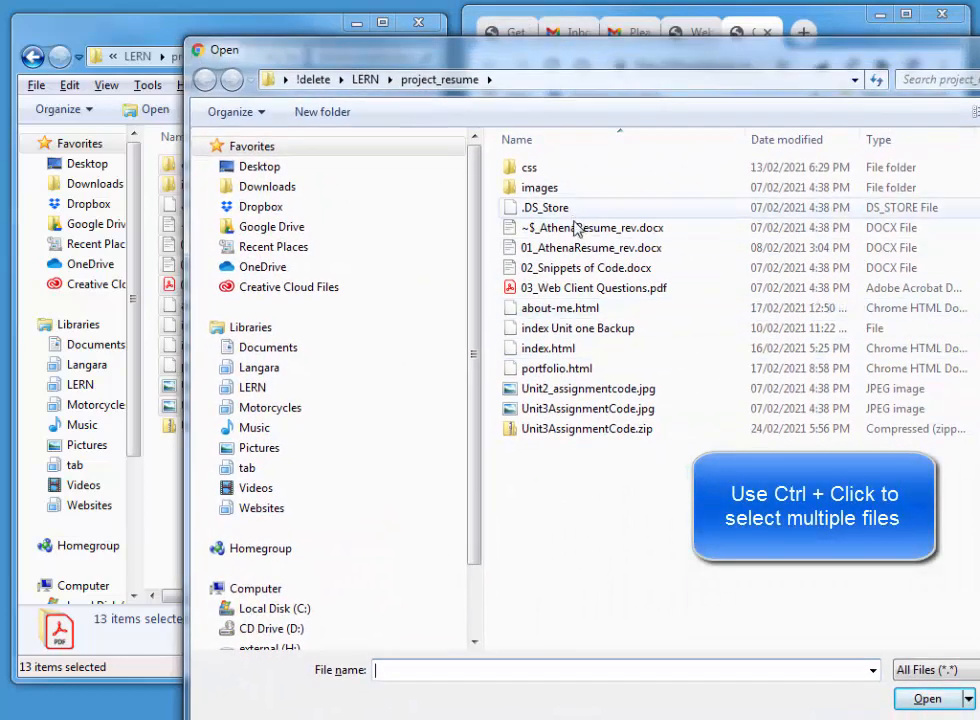
left_click(574, 312)
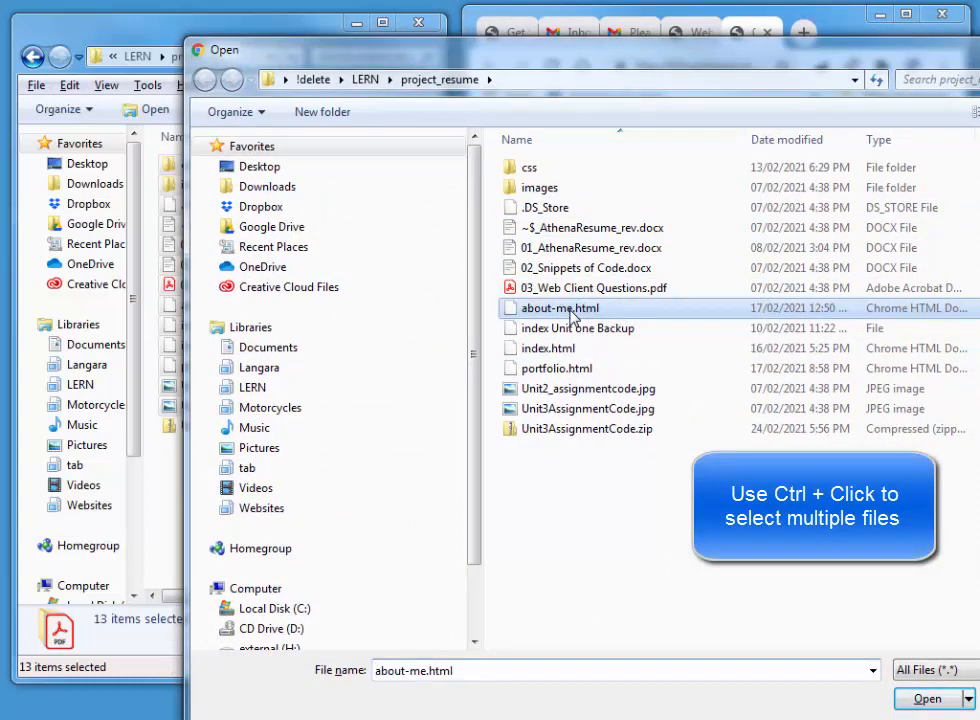
left_click(568, 352, "ctrl")
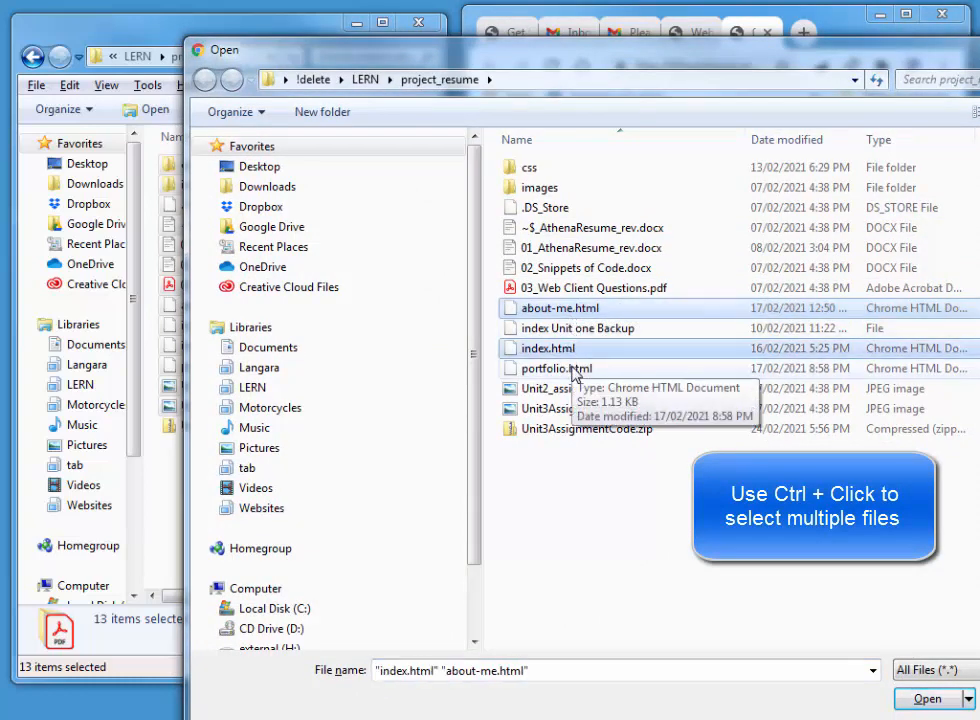
left_click(575, 371, "ctrl")
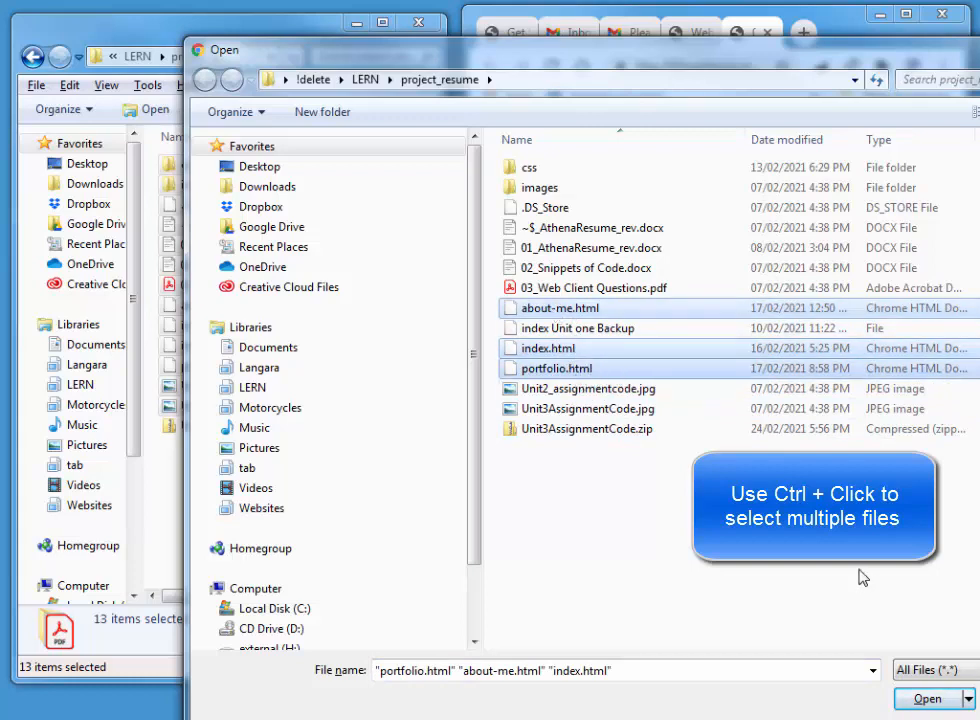
left_click(927, 699)
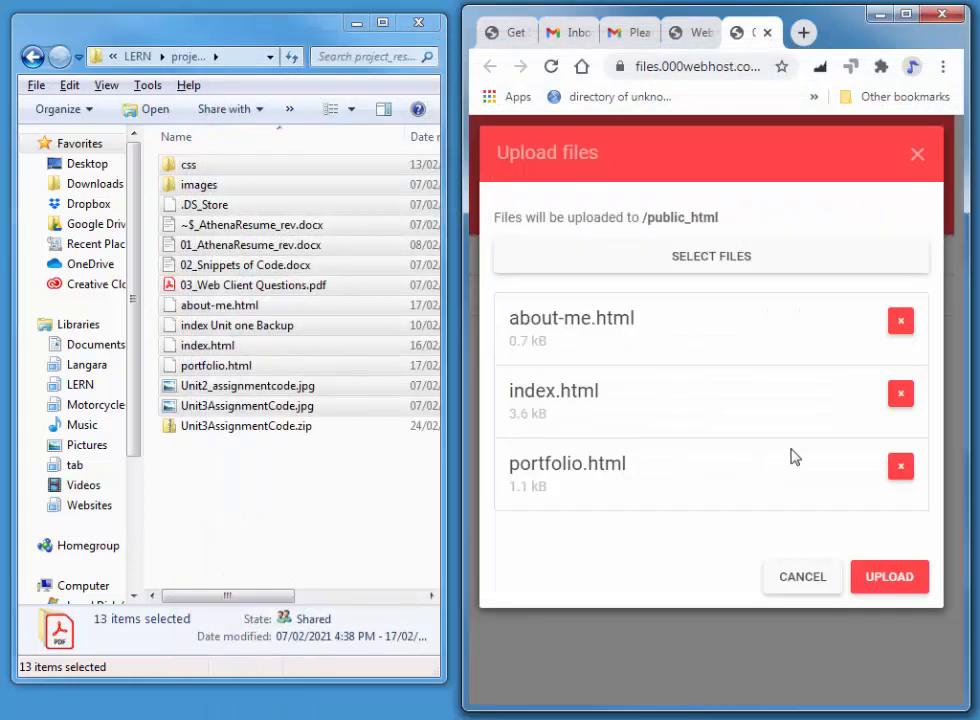
left_click(889, 577)
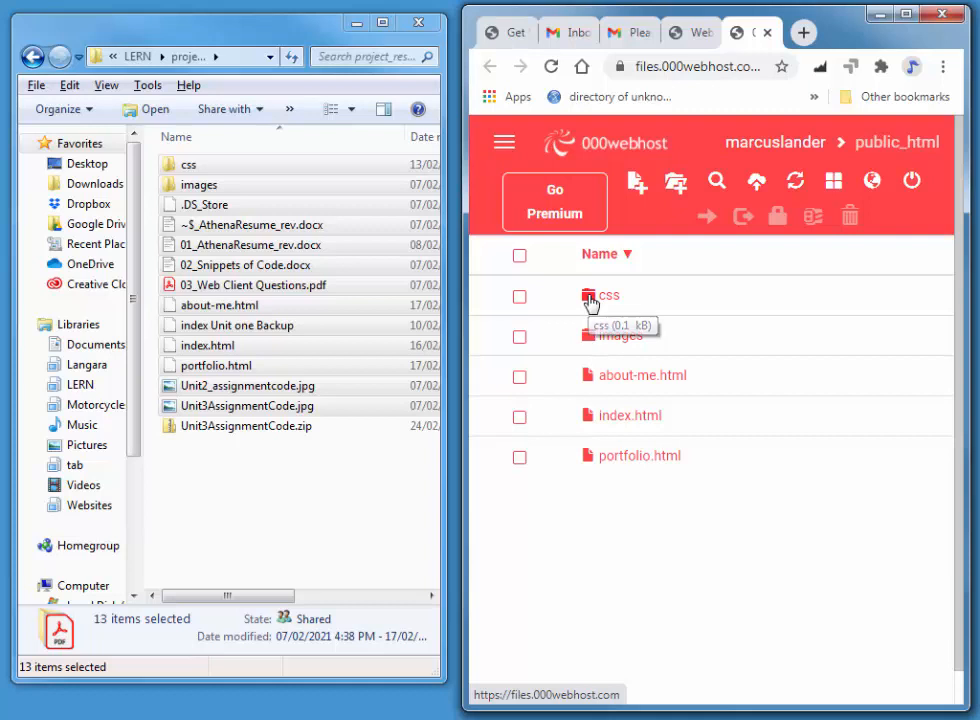
Upload screen.css from the local css folder into the css folder under public_html
left_click(590, 303)
double_click(590, 300)
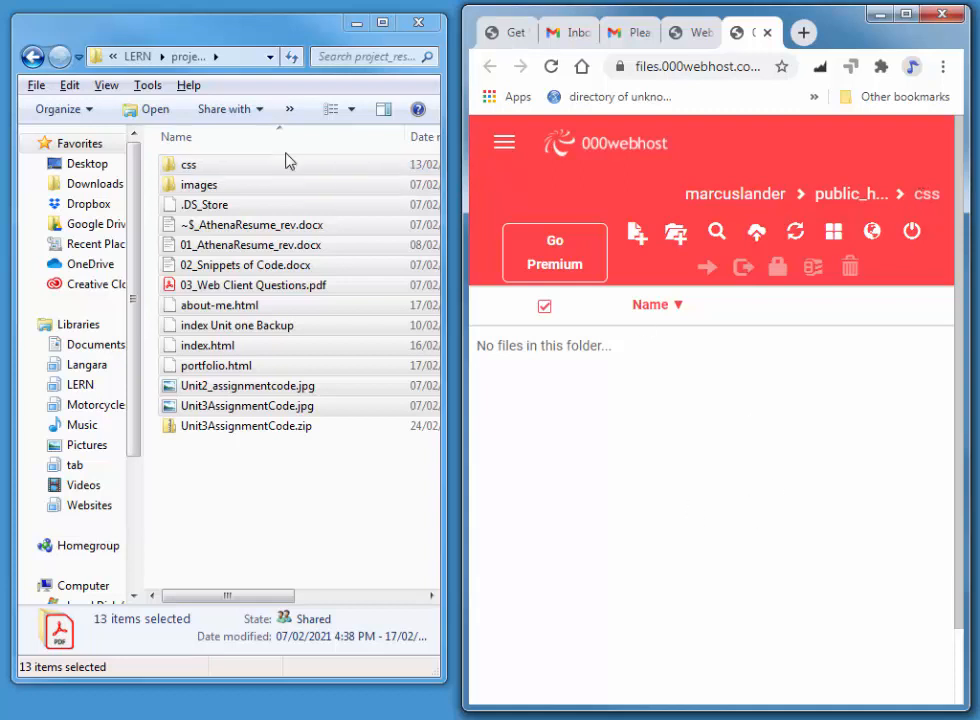
left_click(757, 235)
left_click(735, 258)
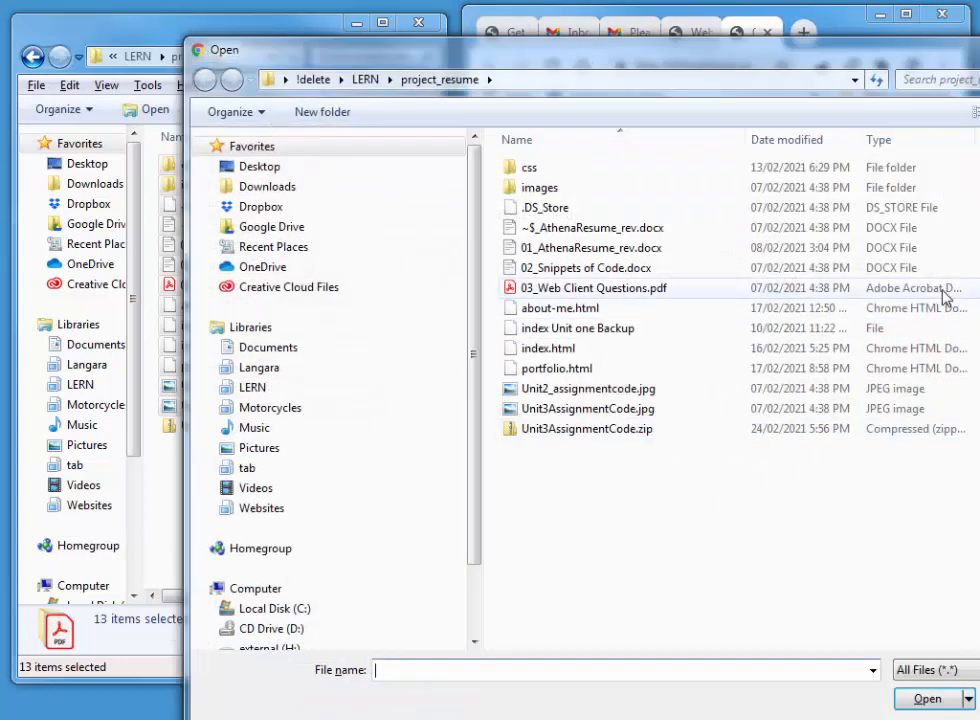
double_click(532, 168)
double_click(540, 168)
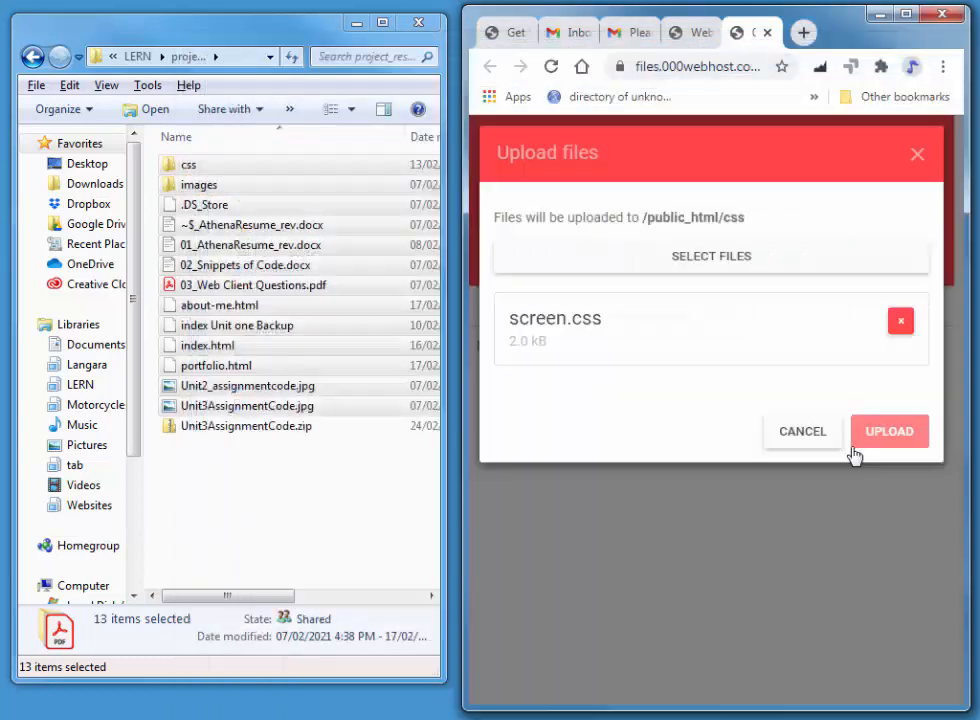
left_click(890, 432)
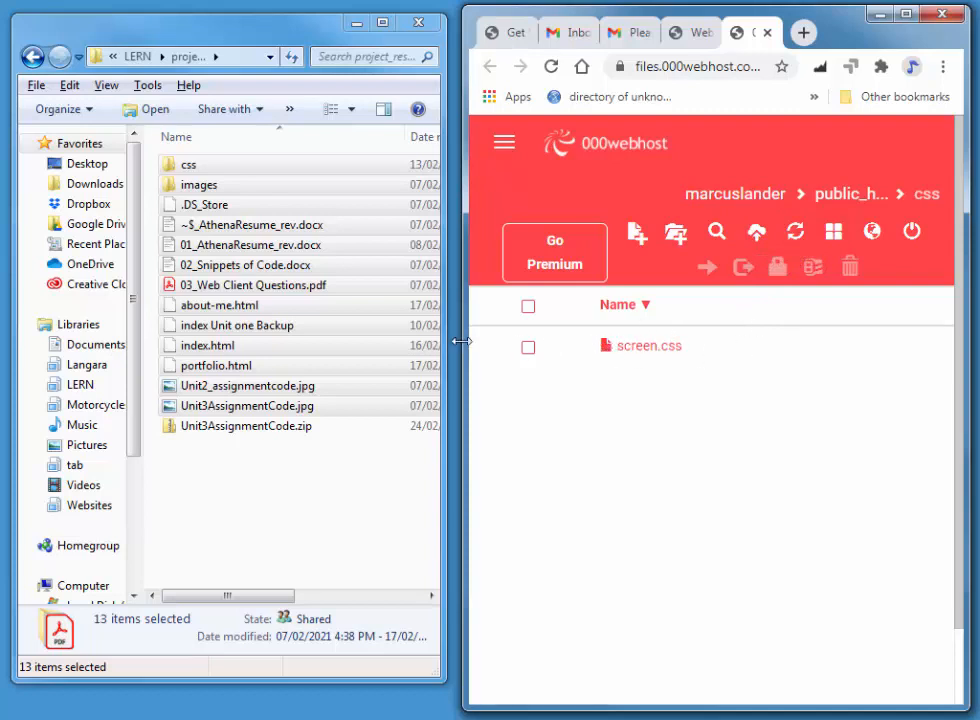
Widen the browser window across the screen and show the contents of public_html in the file manager
left_click_drag(463, 338, 131, 334)
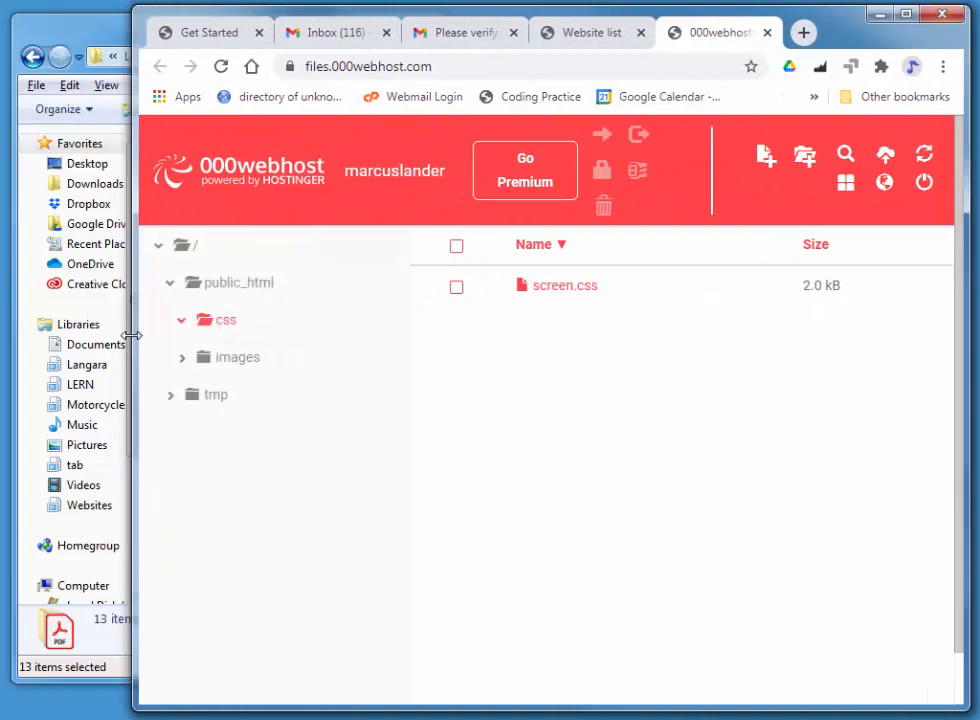
left_click(237, 284)
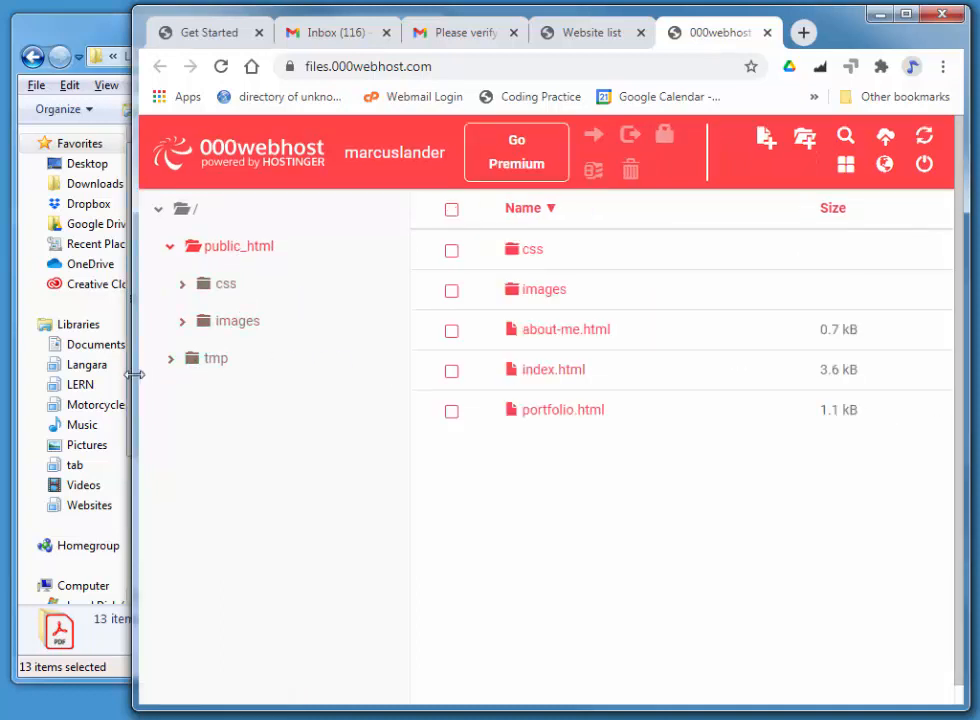
left_click_drag(134, 374, 6, 369)
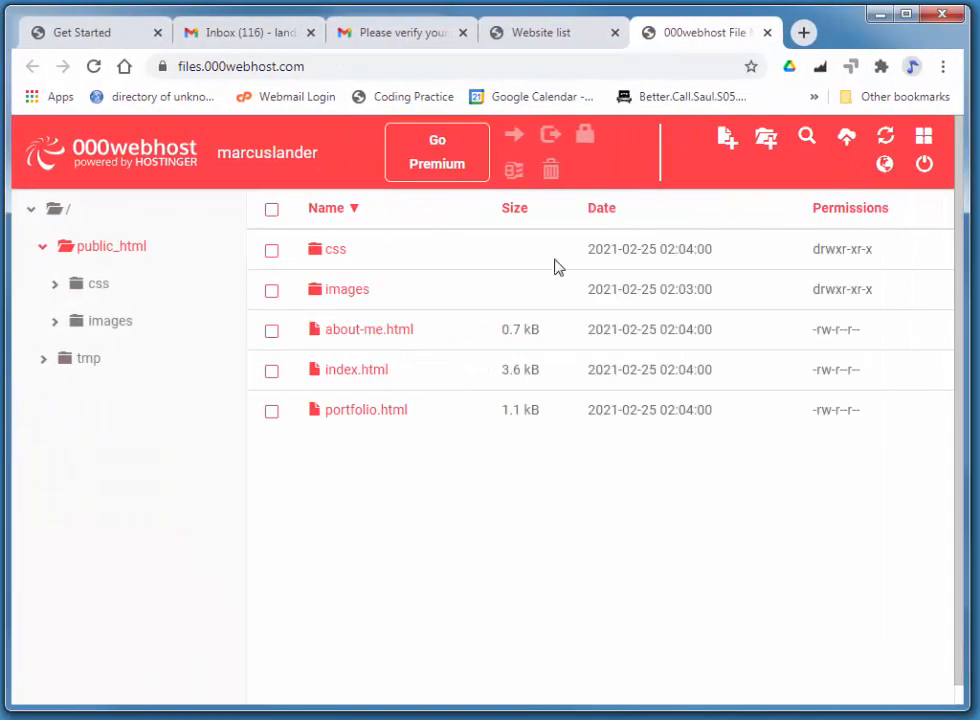
Upload port_fingersmile.jpg, port_lilamazon.jpg and port_liltree.jpg from the local project_resume images folder into the images folder under public_html
left_click(100, 322)
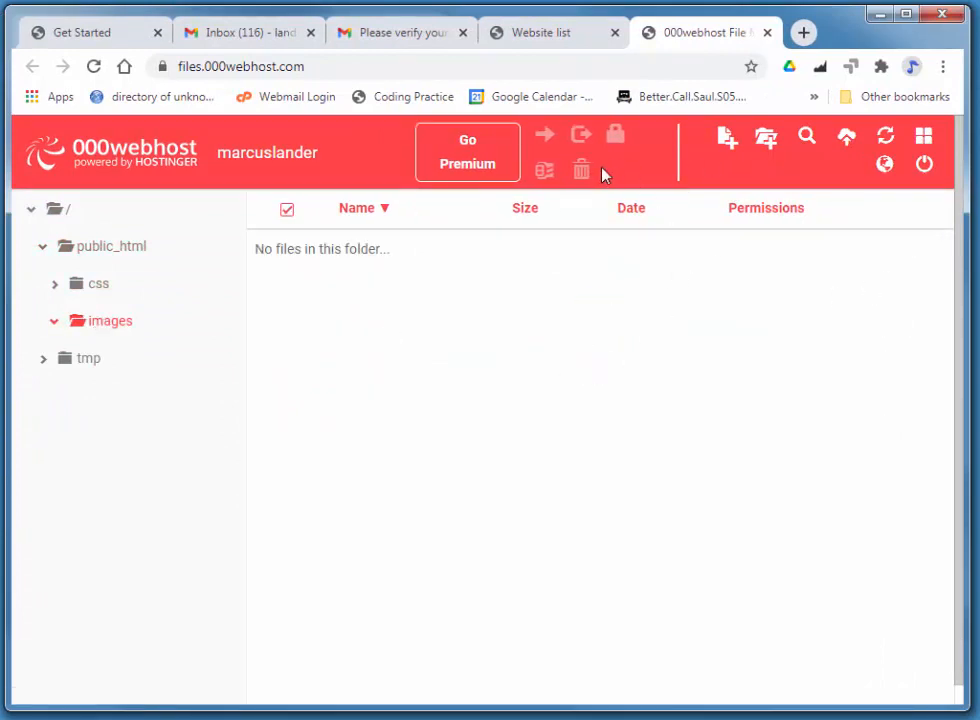
left_click(846, 139)
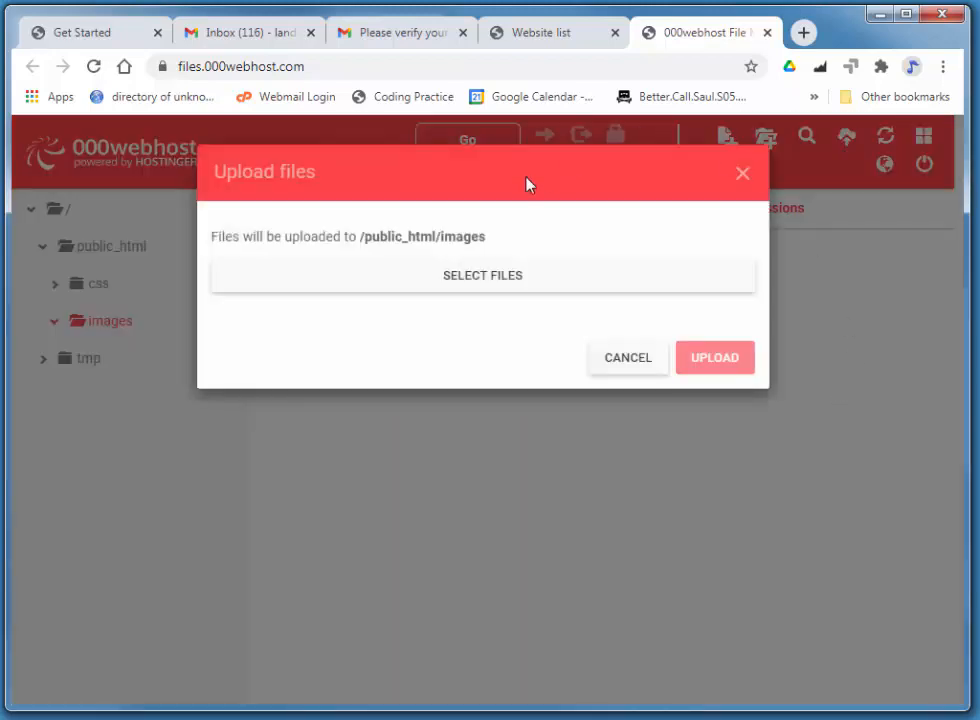
left_click(494, 278)
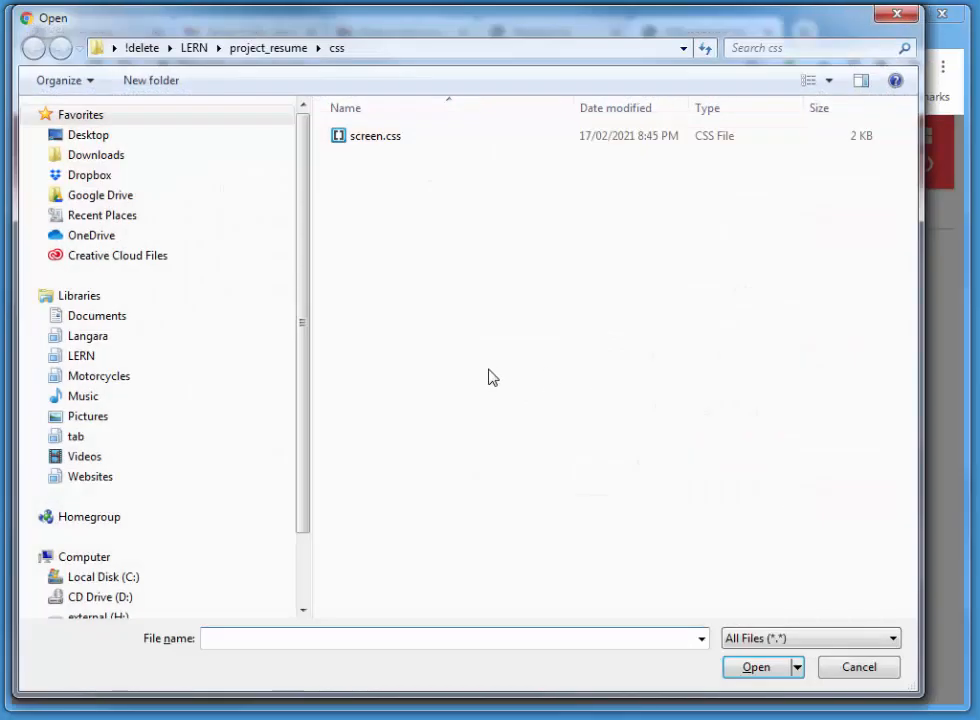
left_click(252, 51)
double_click(377, 160)
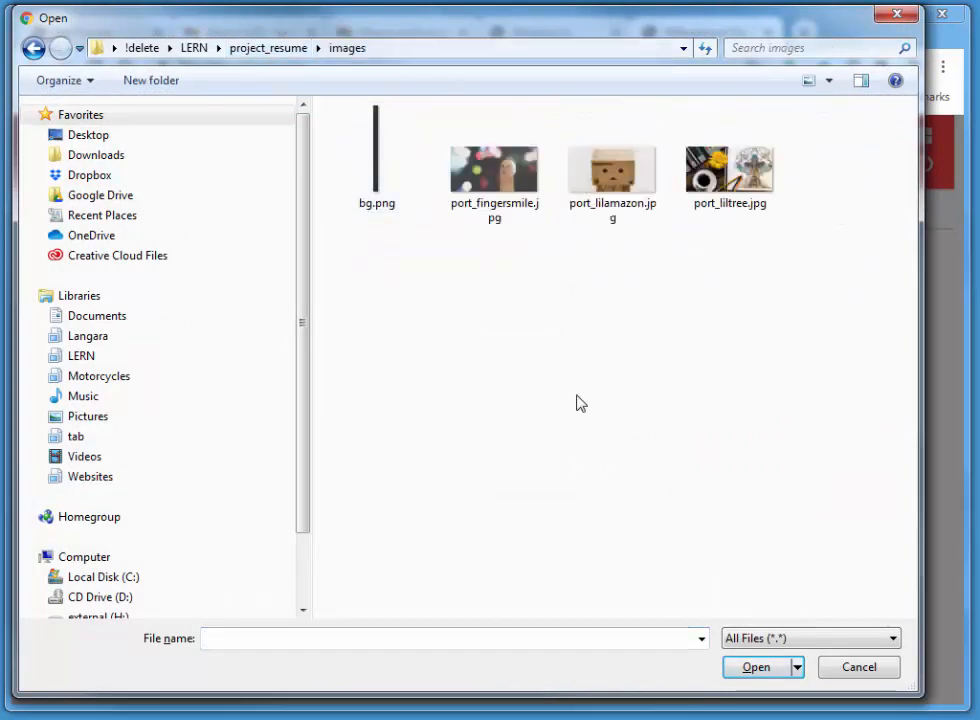
left_click_drag(798, 302, 449, 148)
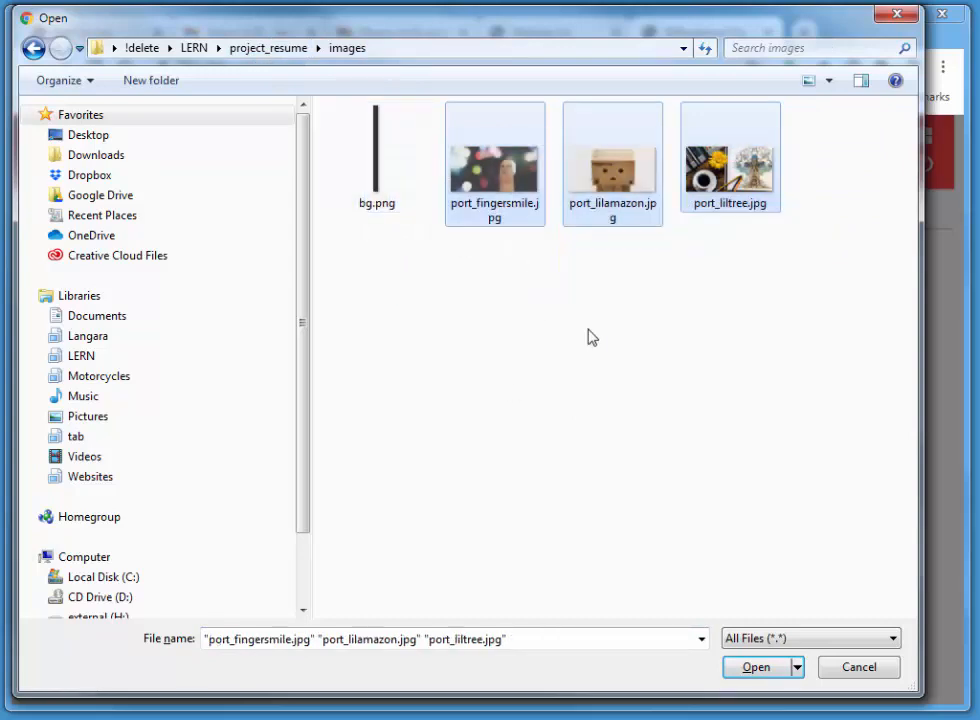
left_click(755, 676)
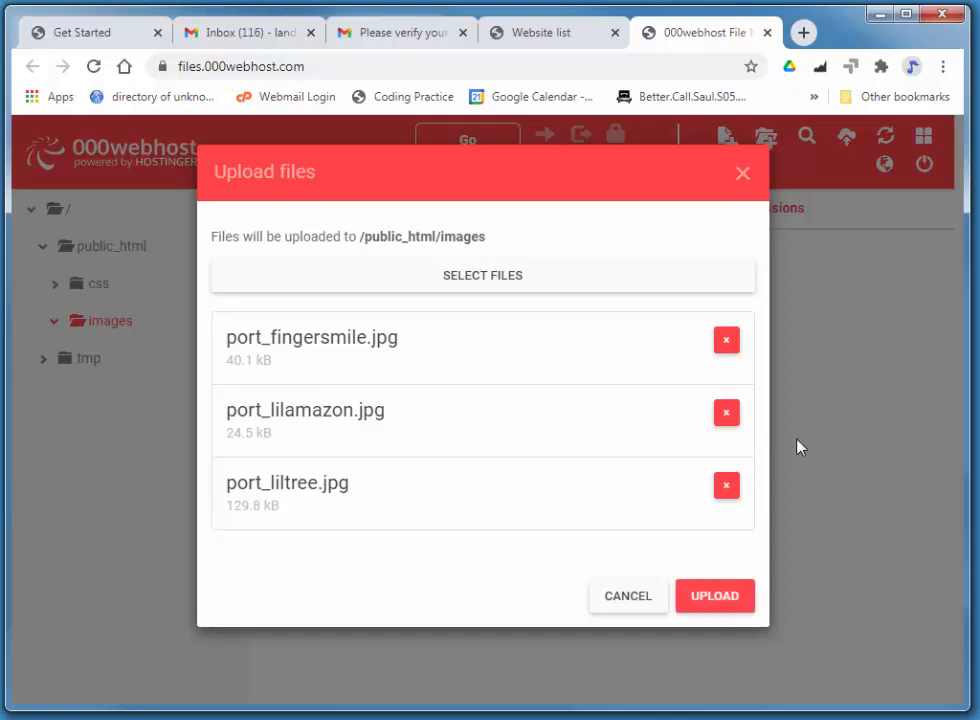
left_click(726, 598)
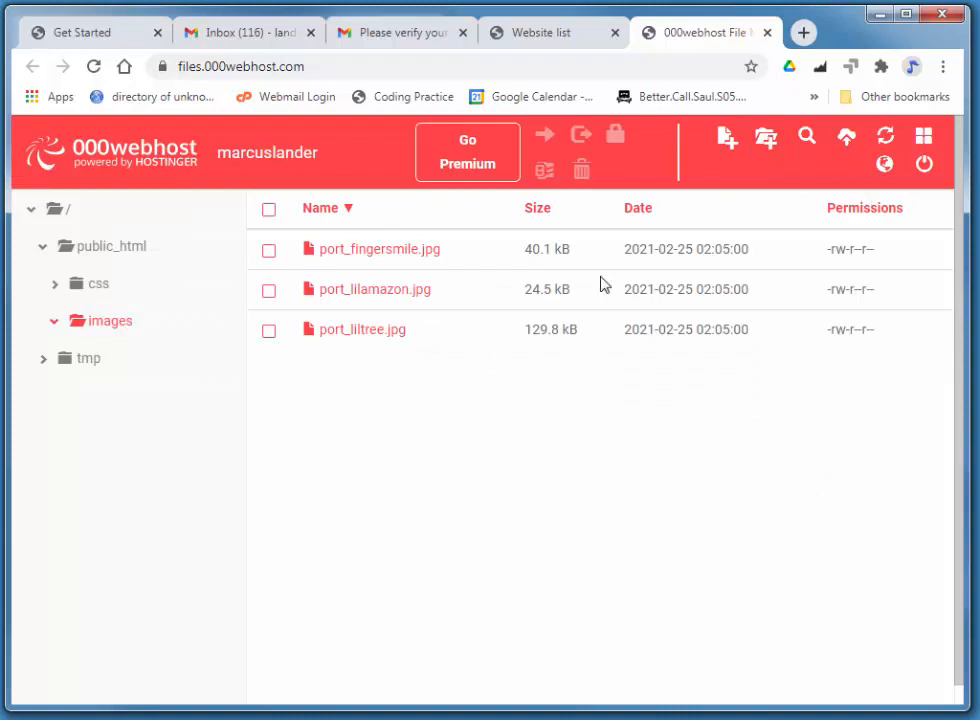
Check the public_html and root folders, view the published resume page from the website list, and close it
left_click(98, 252)
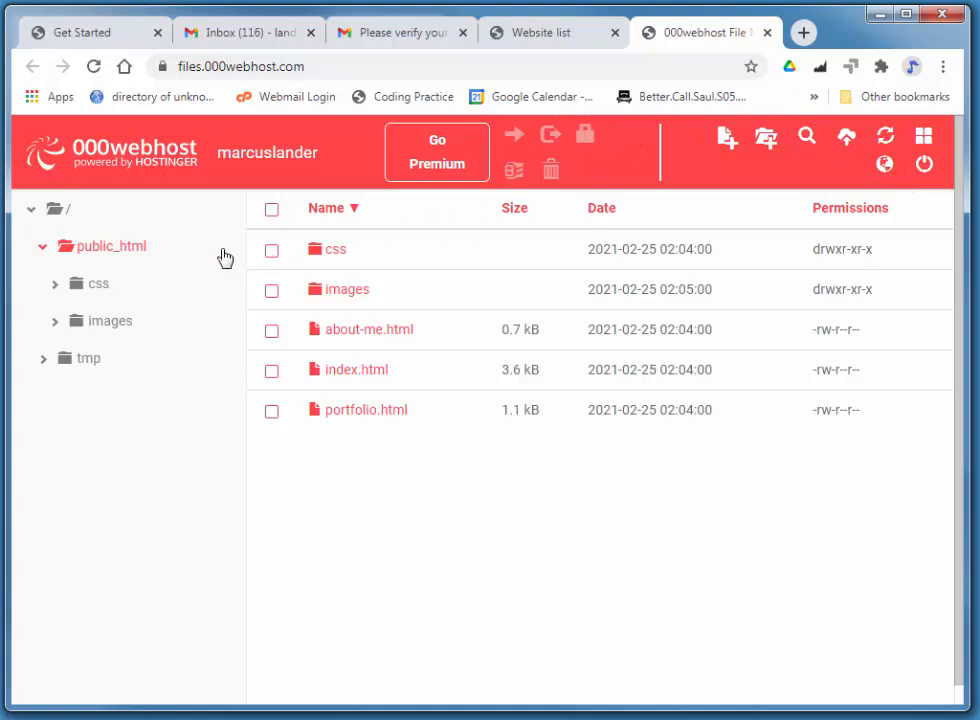
left_click(265, 162)
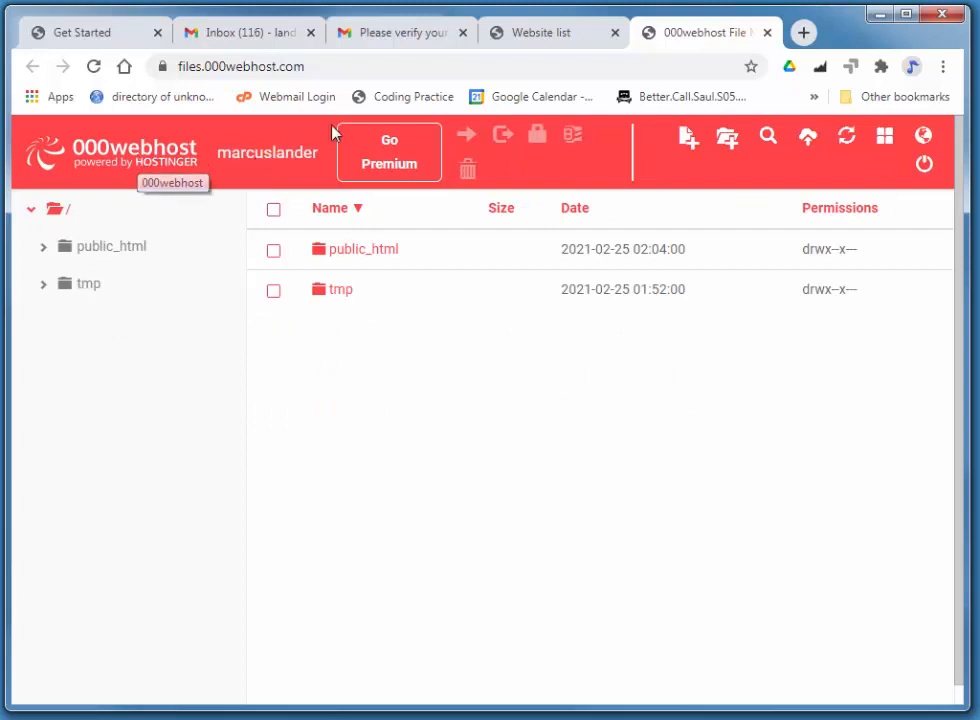
left_click(548, 36)
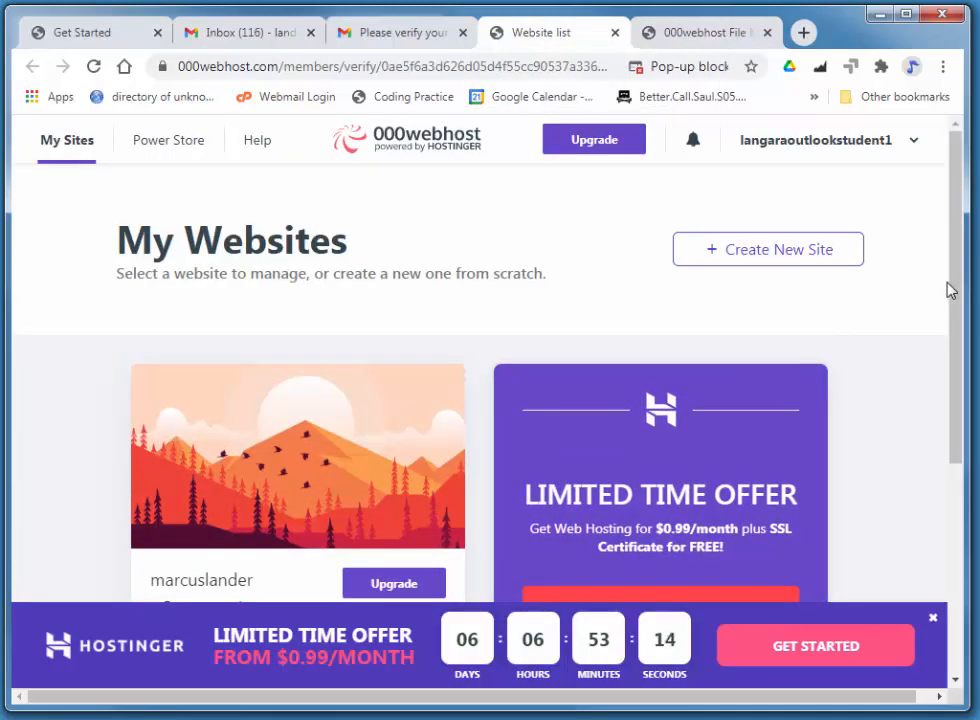
scroll(295, 322, "down", 2)
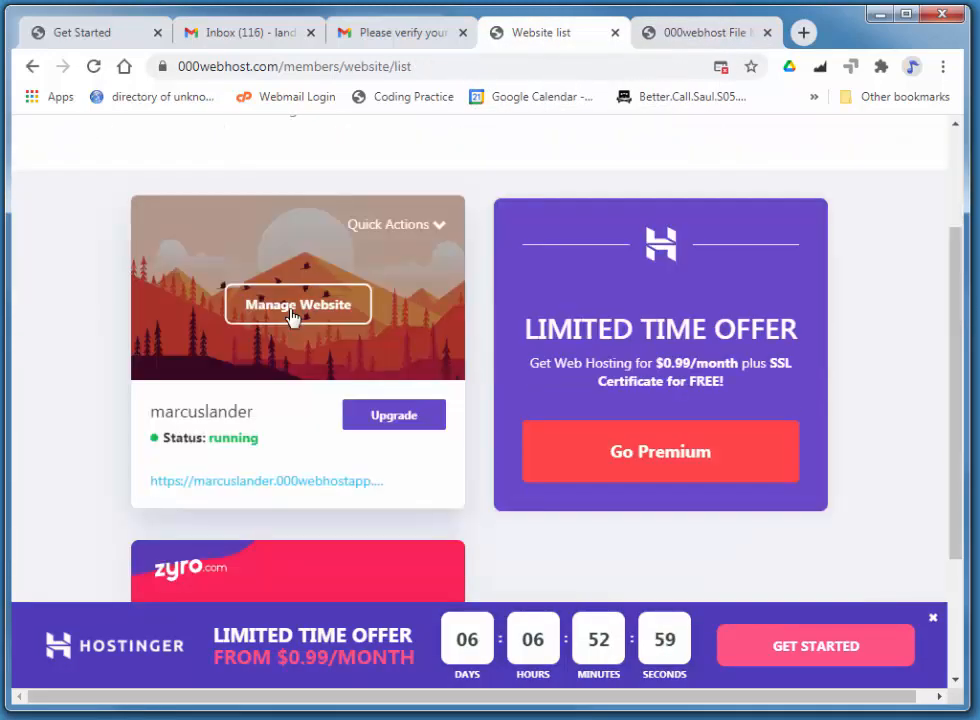
left_click(228, 489)
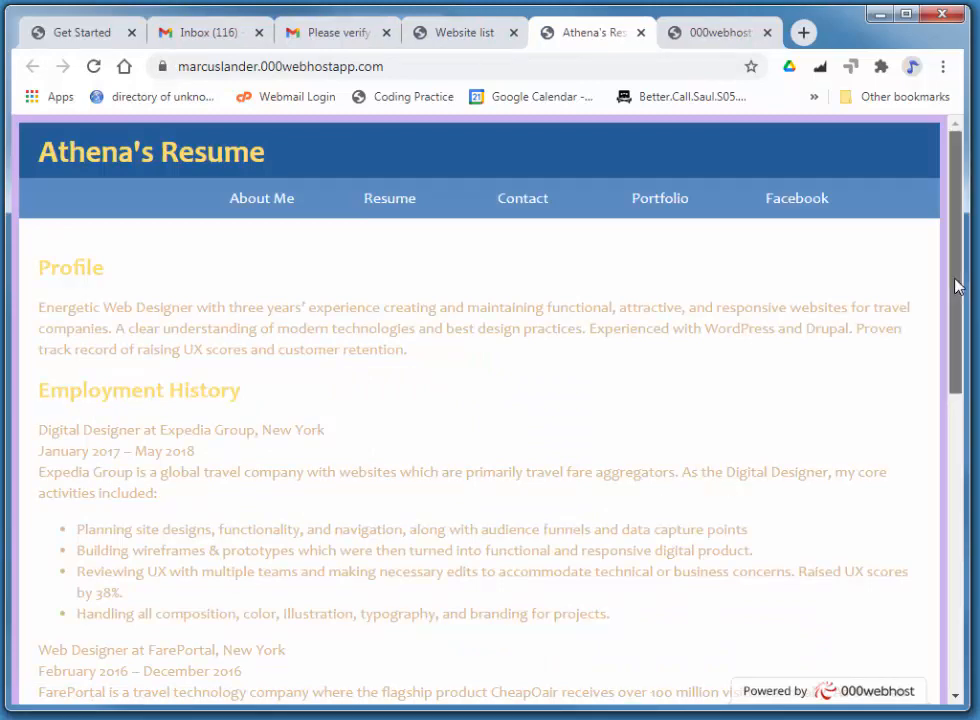
left_click_drag(956, 280, 963, 220)
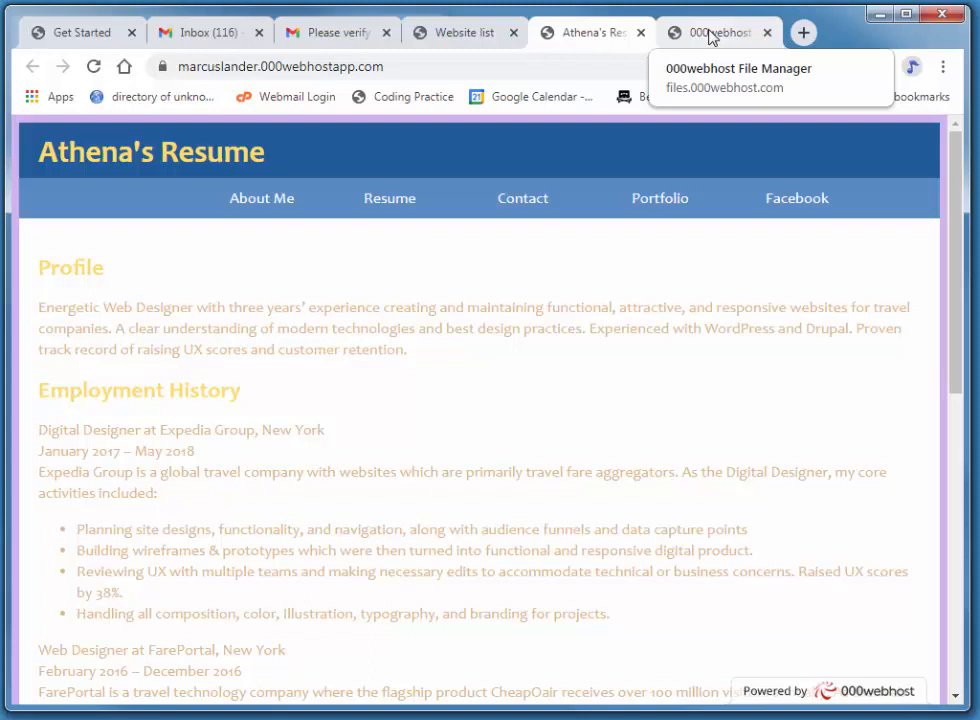
left_click(641, 33)
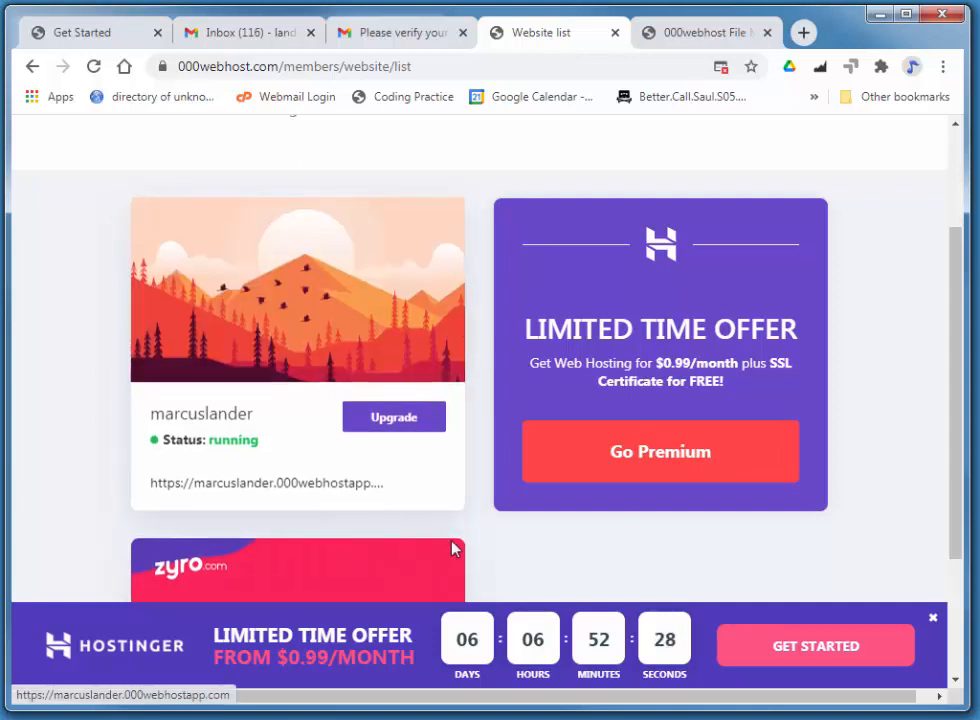
Open the File Manager through the site's Manage Website page
mouse_move(376, 346)
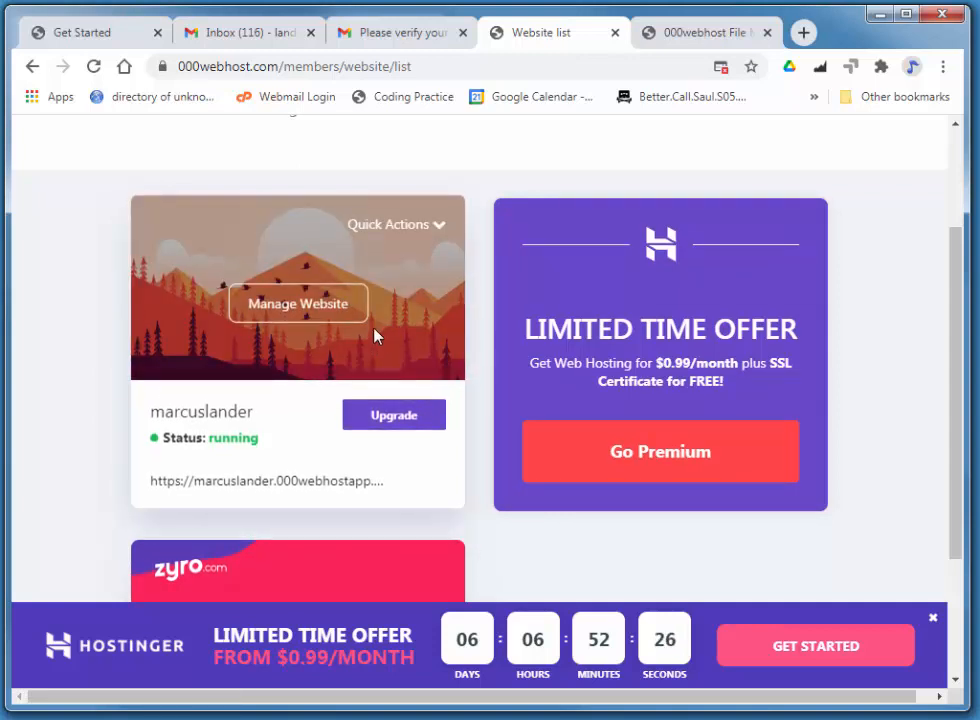
left_click(322, 312)
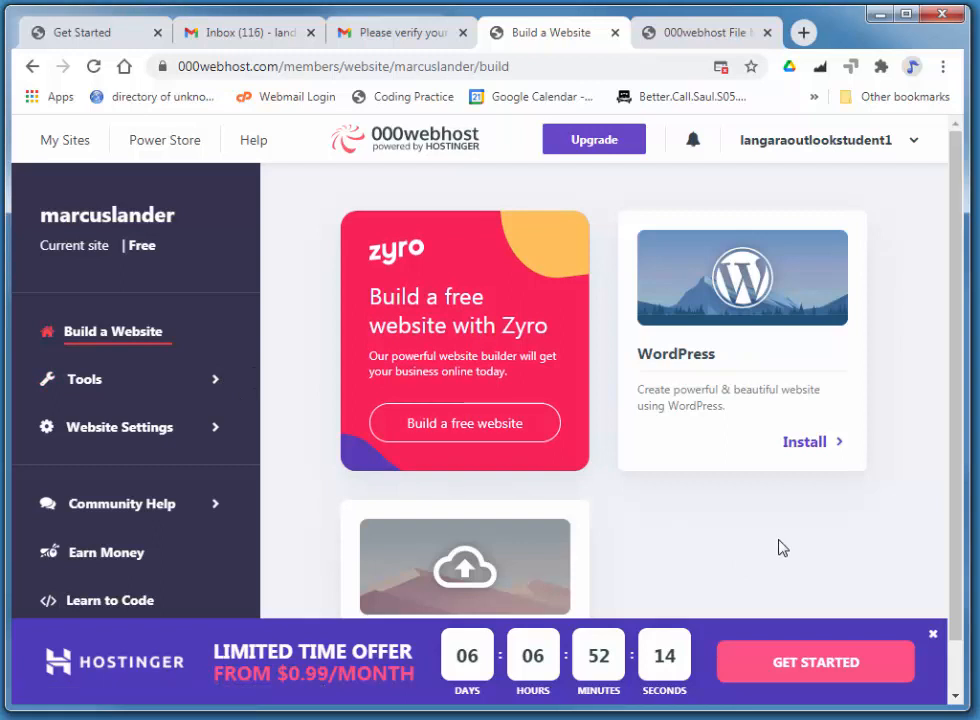
scroll(785, 545, "down", 1)
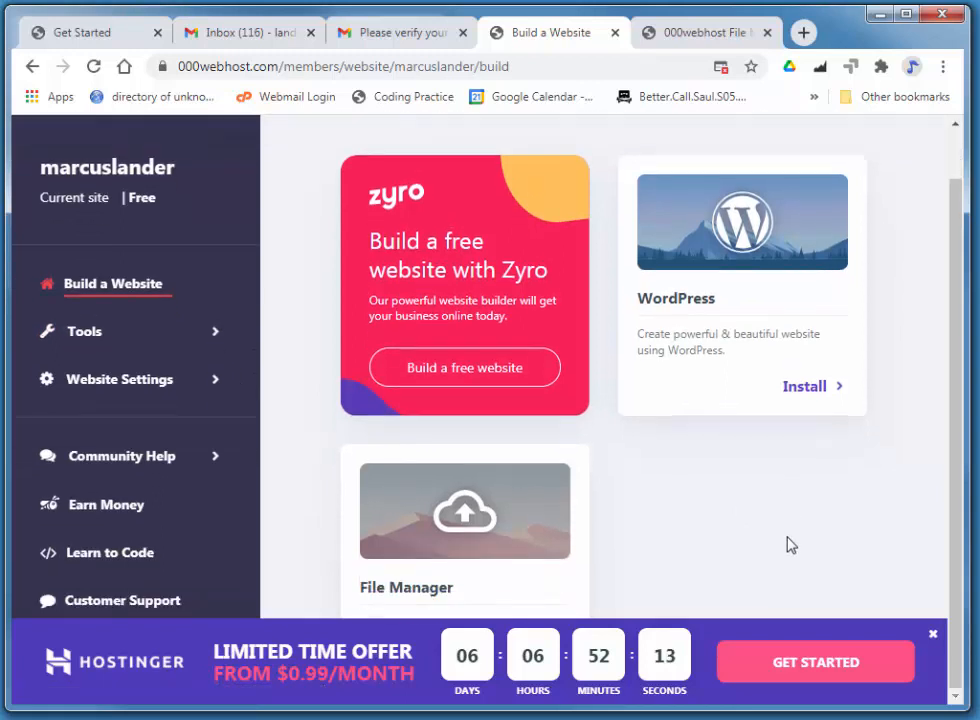
left_click(467, 521)
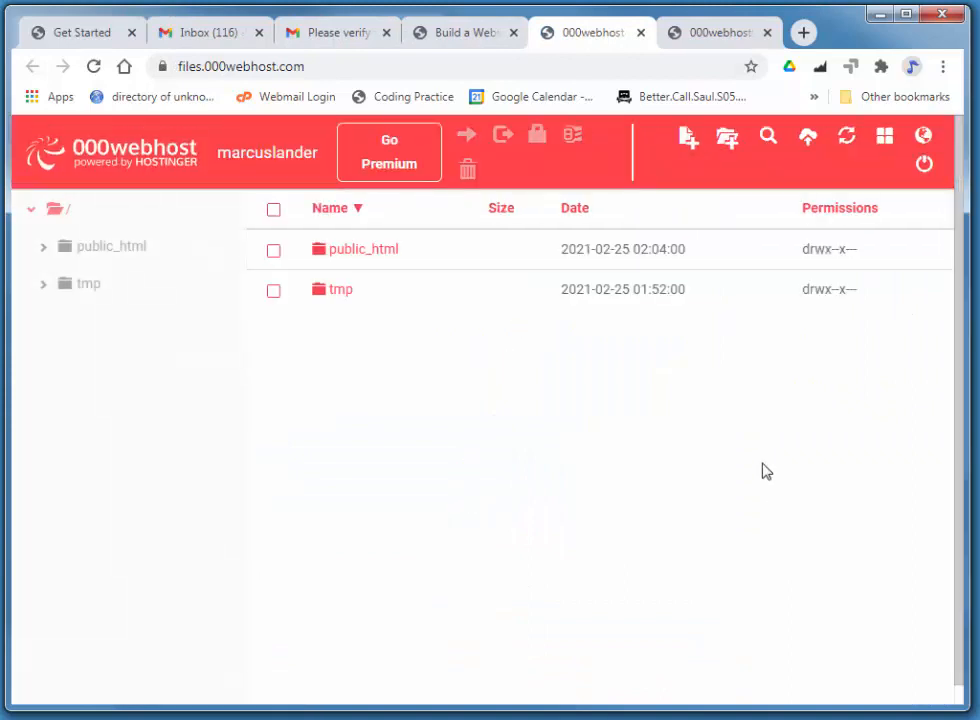
Return to the site management page, view the Database Manager among the tools, and go back to the main site options
left_click(483, 40)
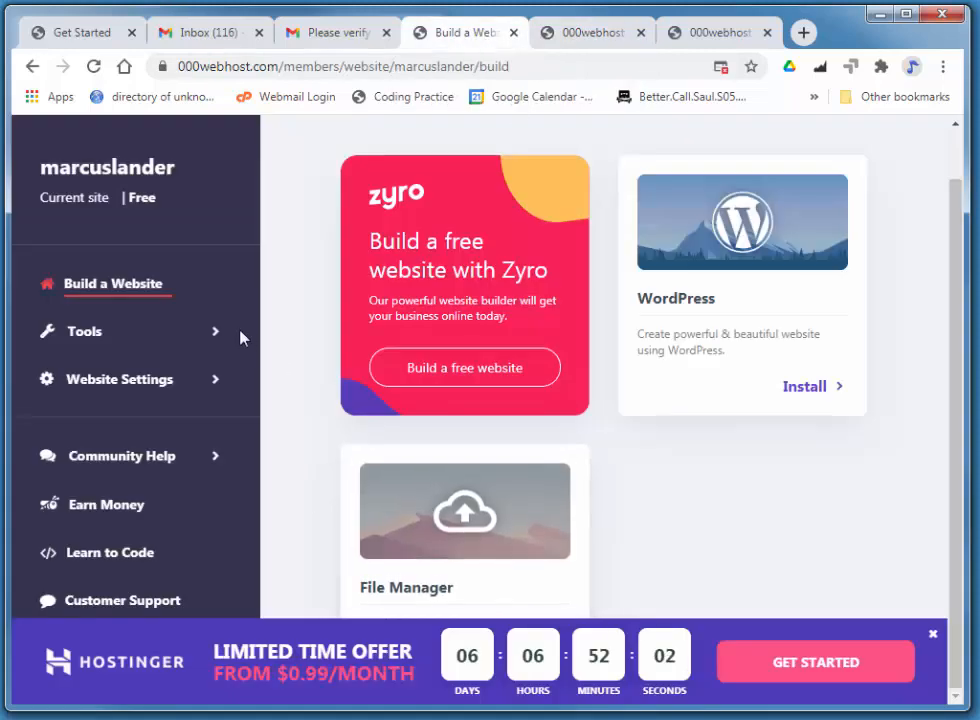
left_click(157, 337)
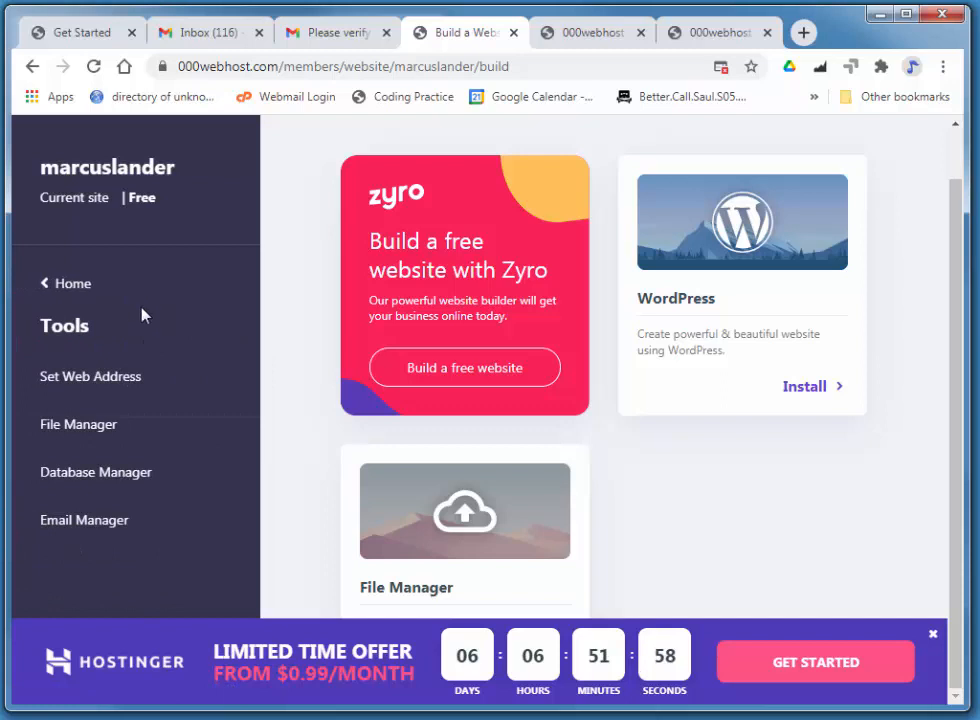
left_click(80, 478)
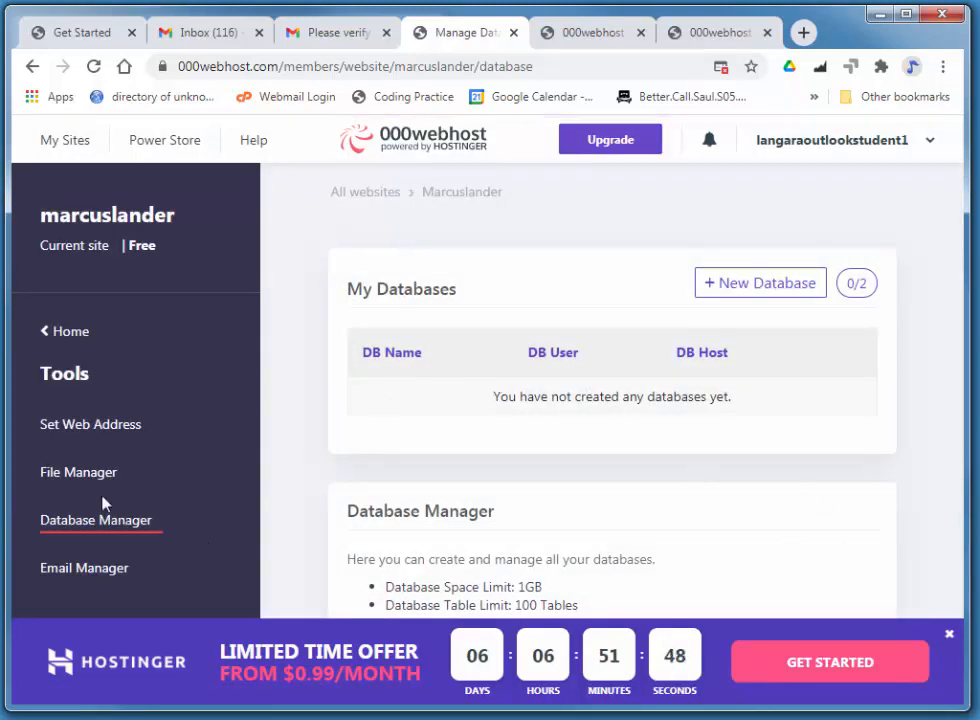
left_click(70, 340)
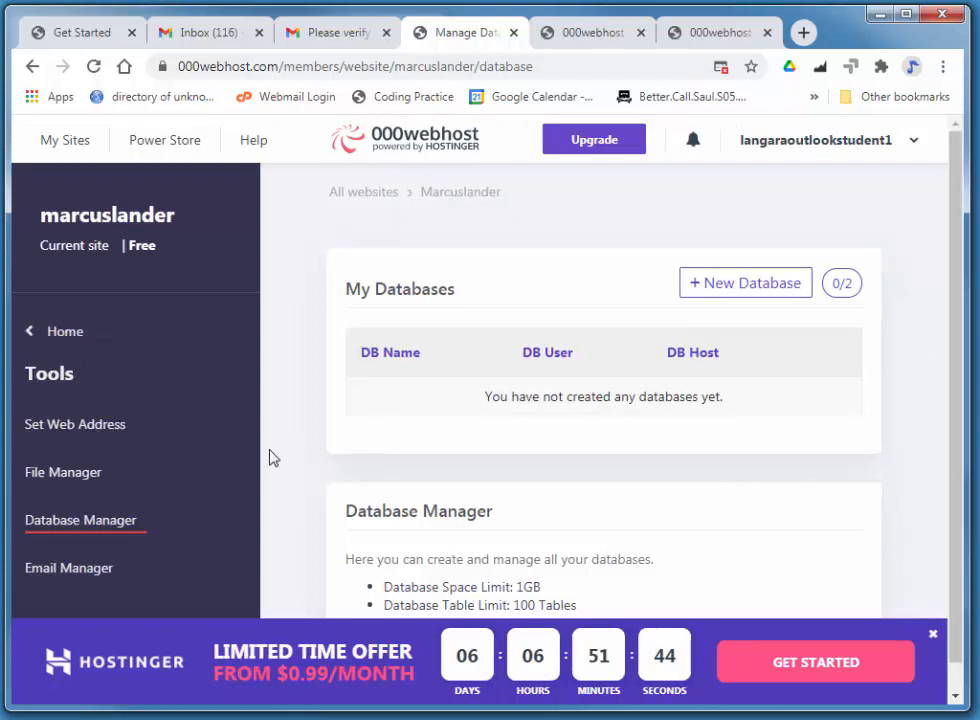
Dismiss the Hostinger promotional banner and open the General page of the website settings
scroll(277, 448, "down", 1)
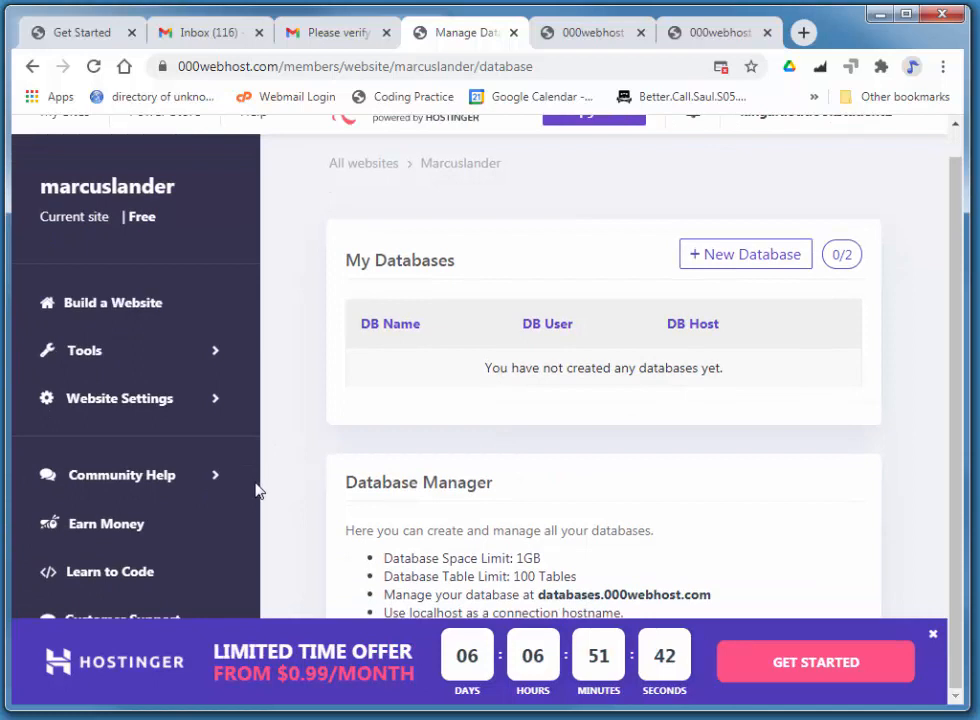
left_click(933, 634)
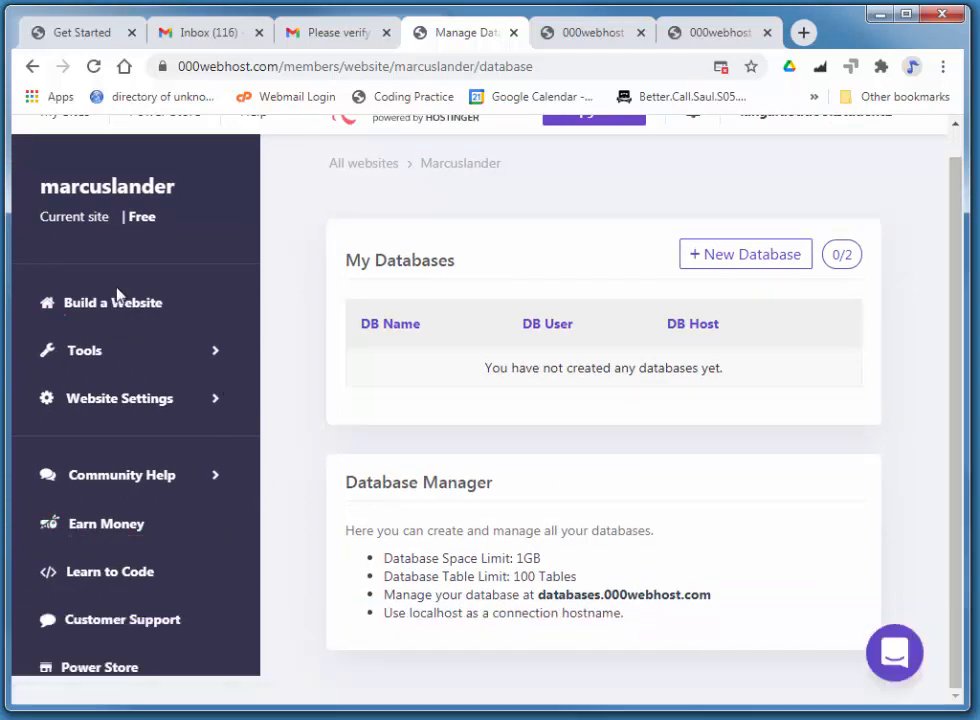
left_click(124, 404)
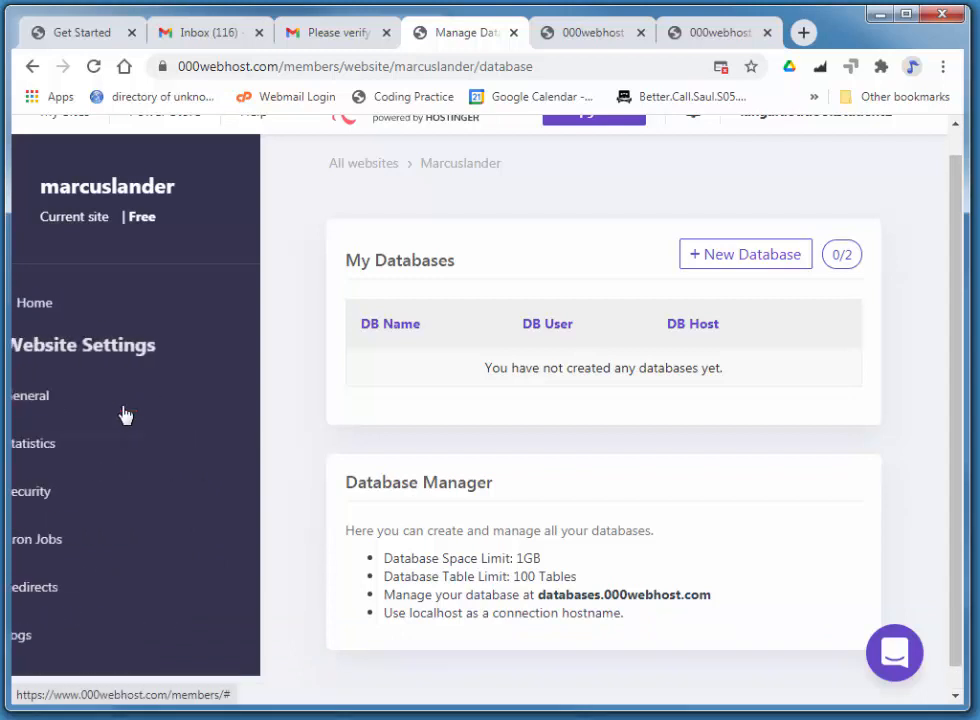
left_click(66, 400)
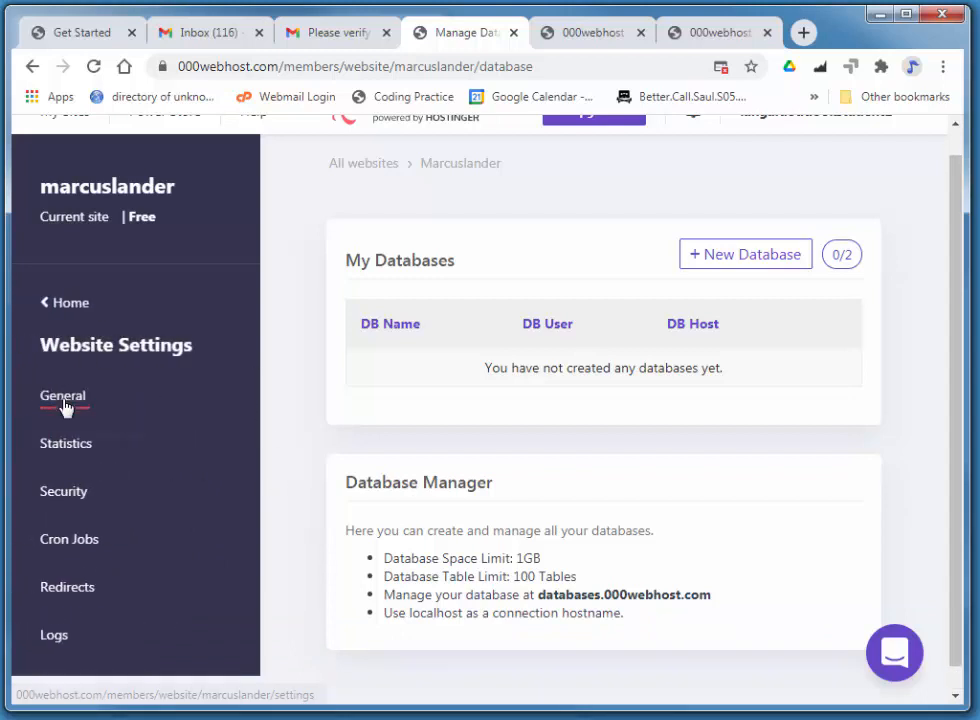